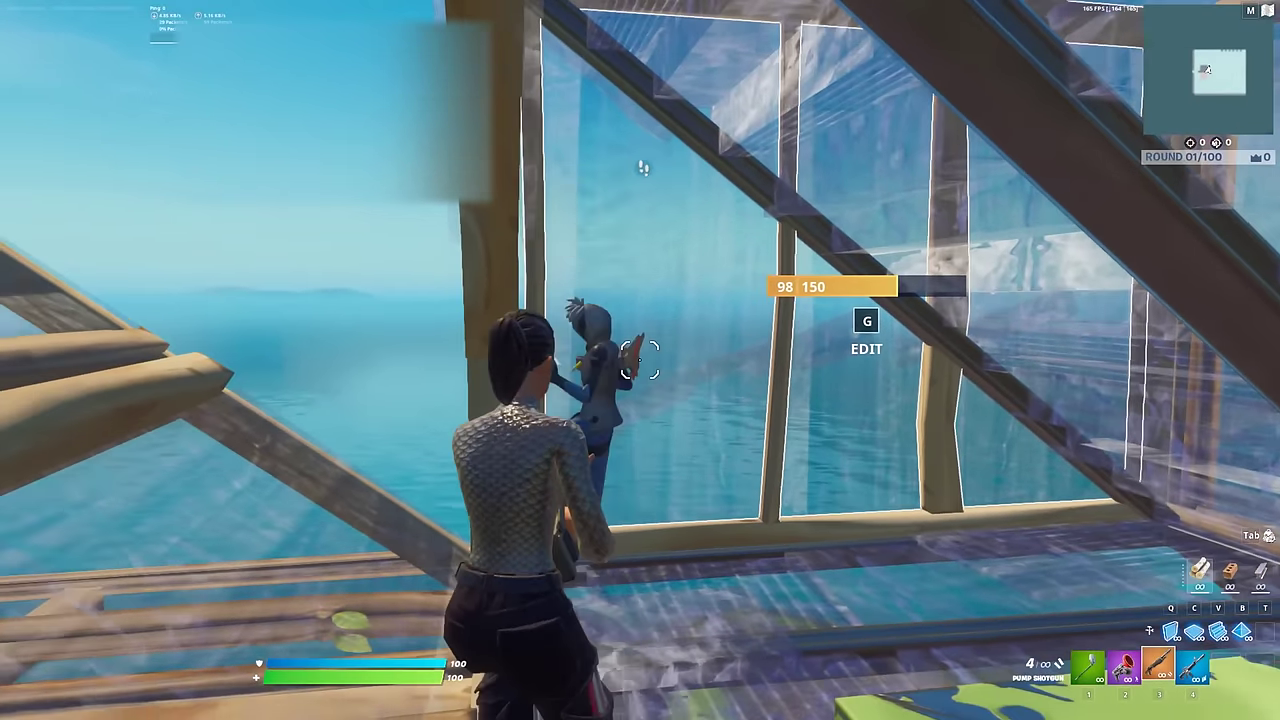
click(640, 360)
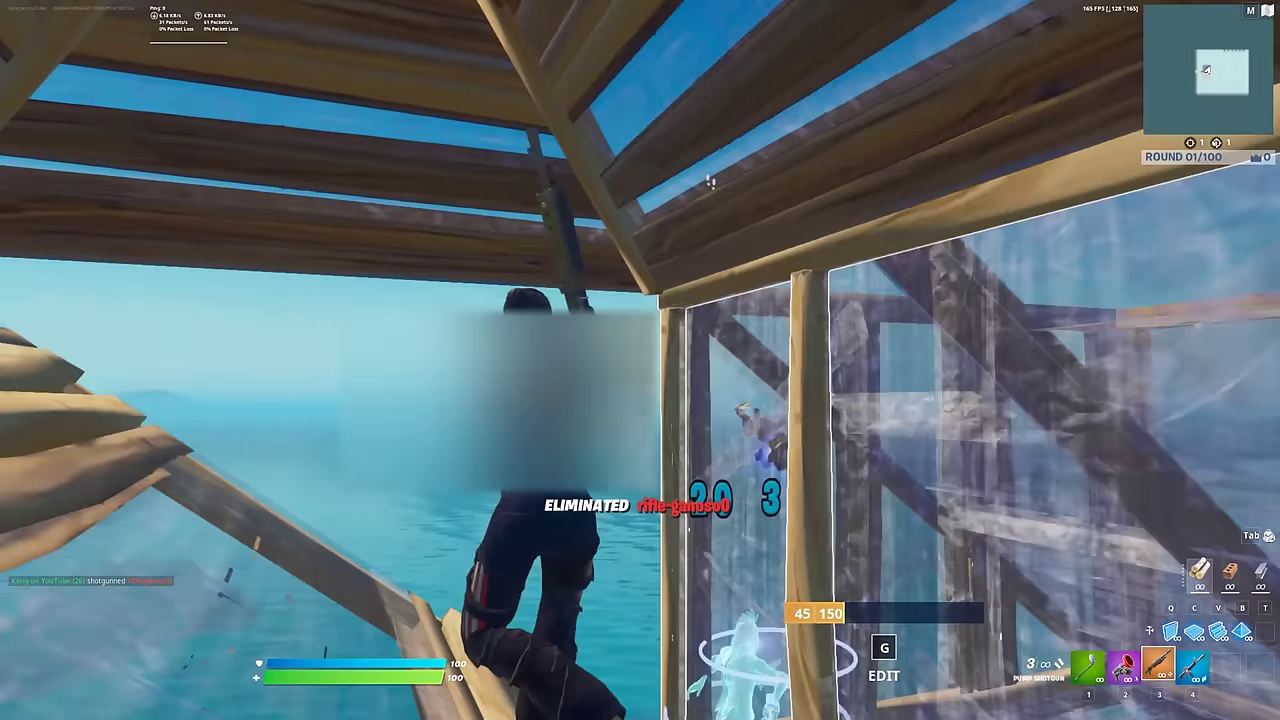
key(r)
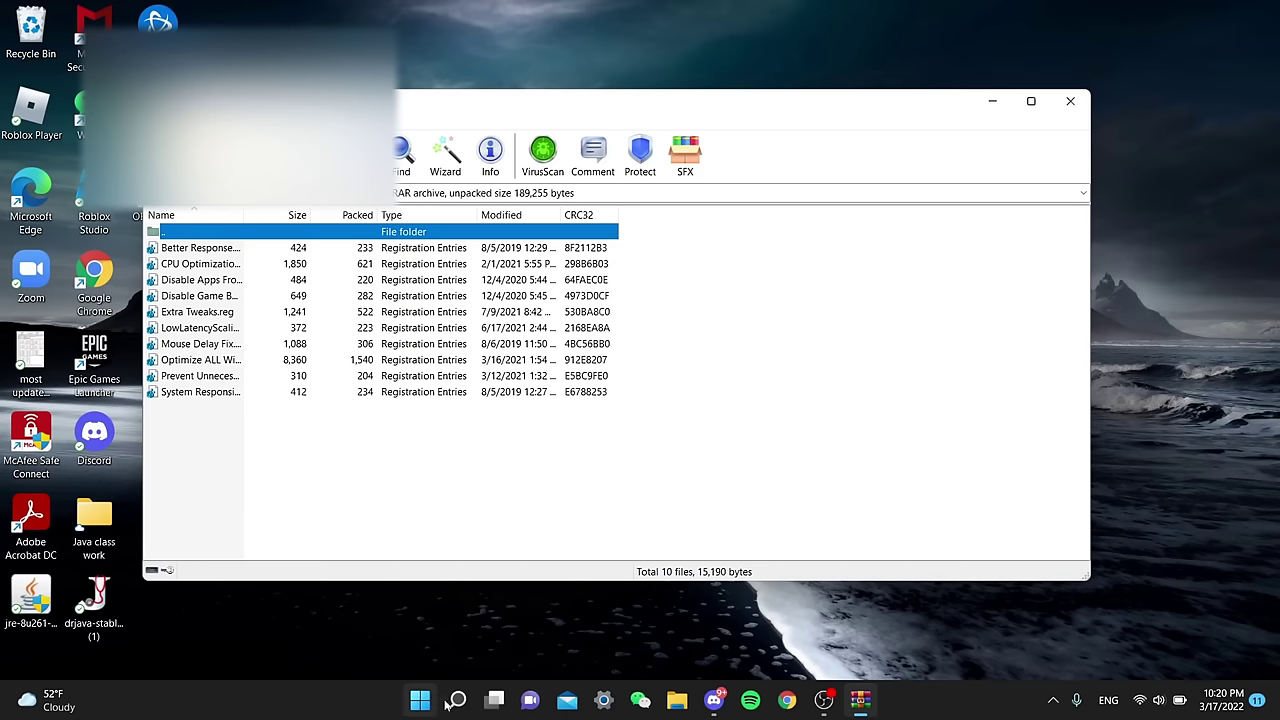
- Create a system restore point named "now" and close the system protection settings
click(449, 706)
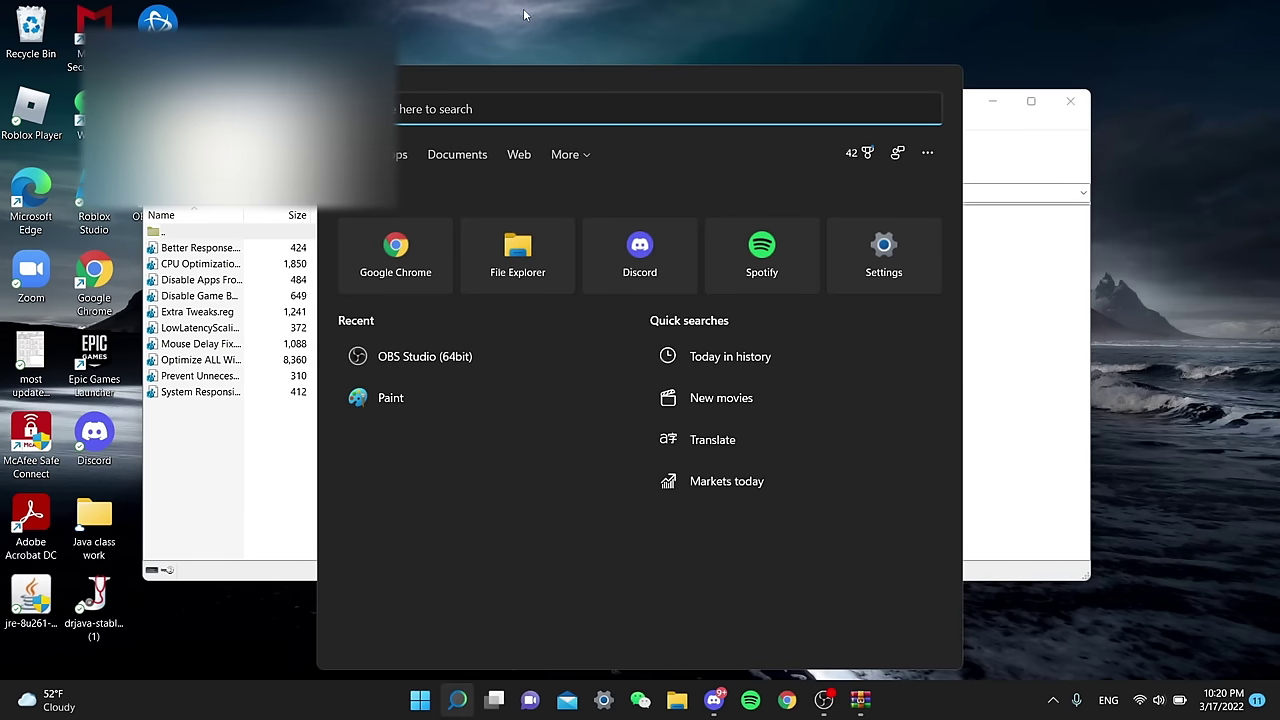
text(restore)
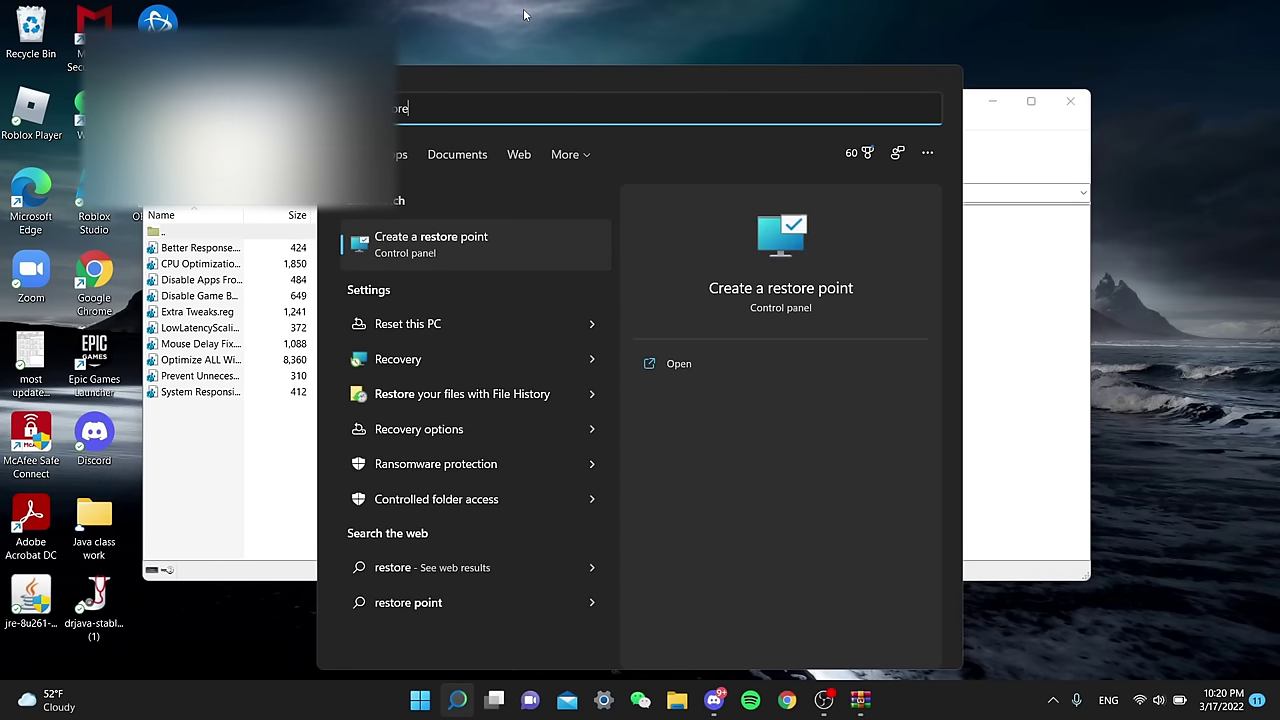
key(Return)
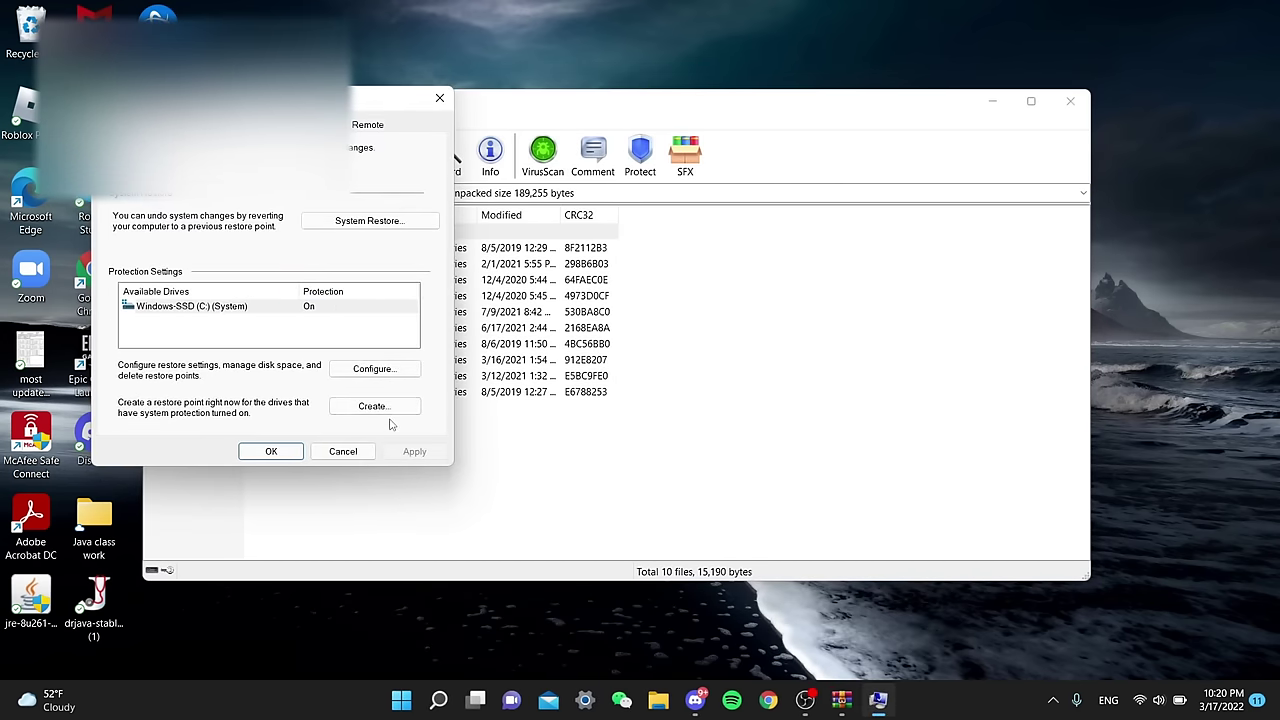
click(386, 409)
text(rest)
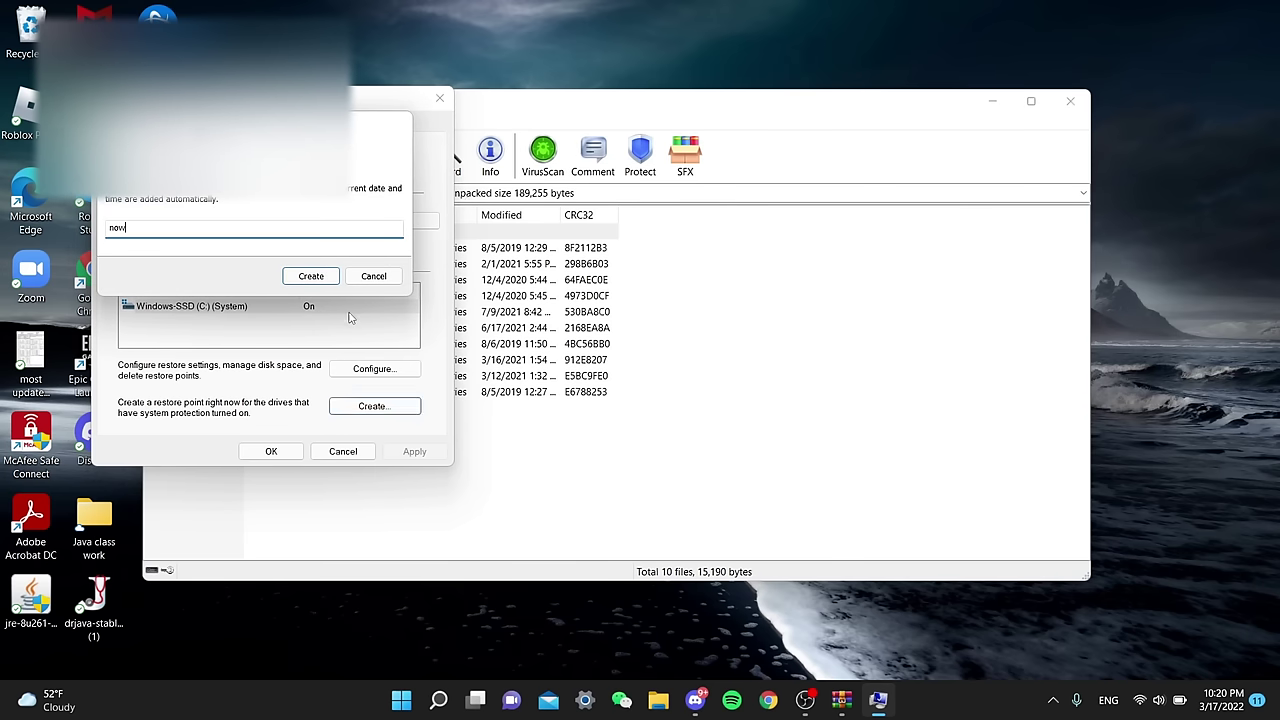
key(Return)
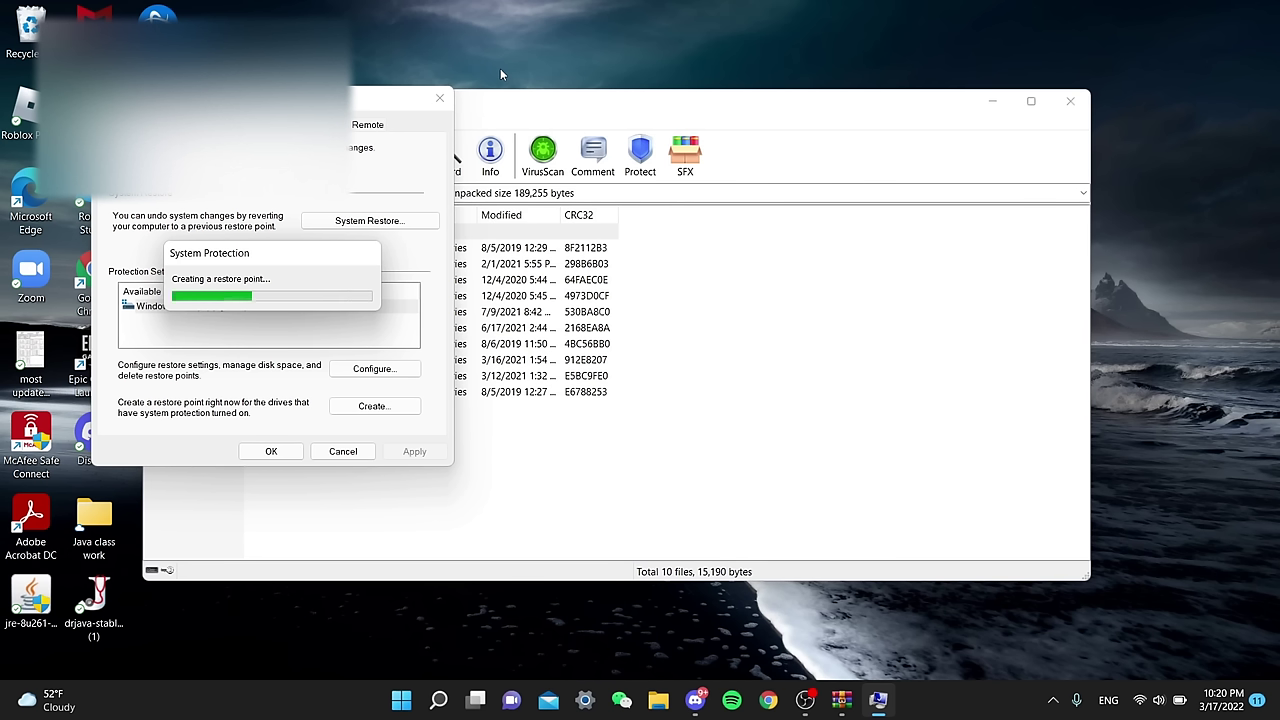
click(373, 290)
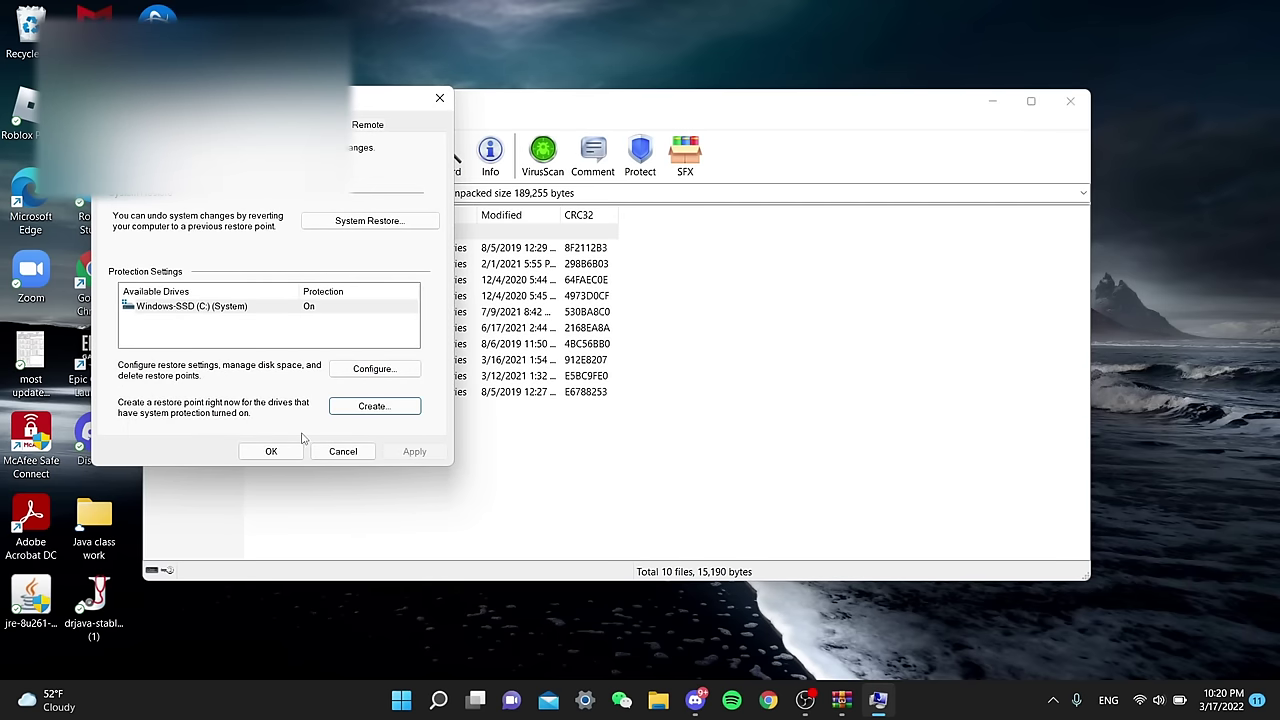
click(271, 451)
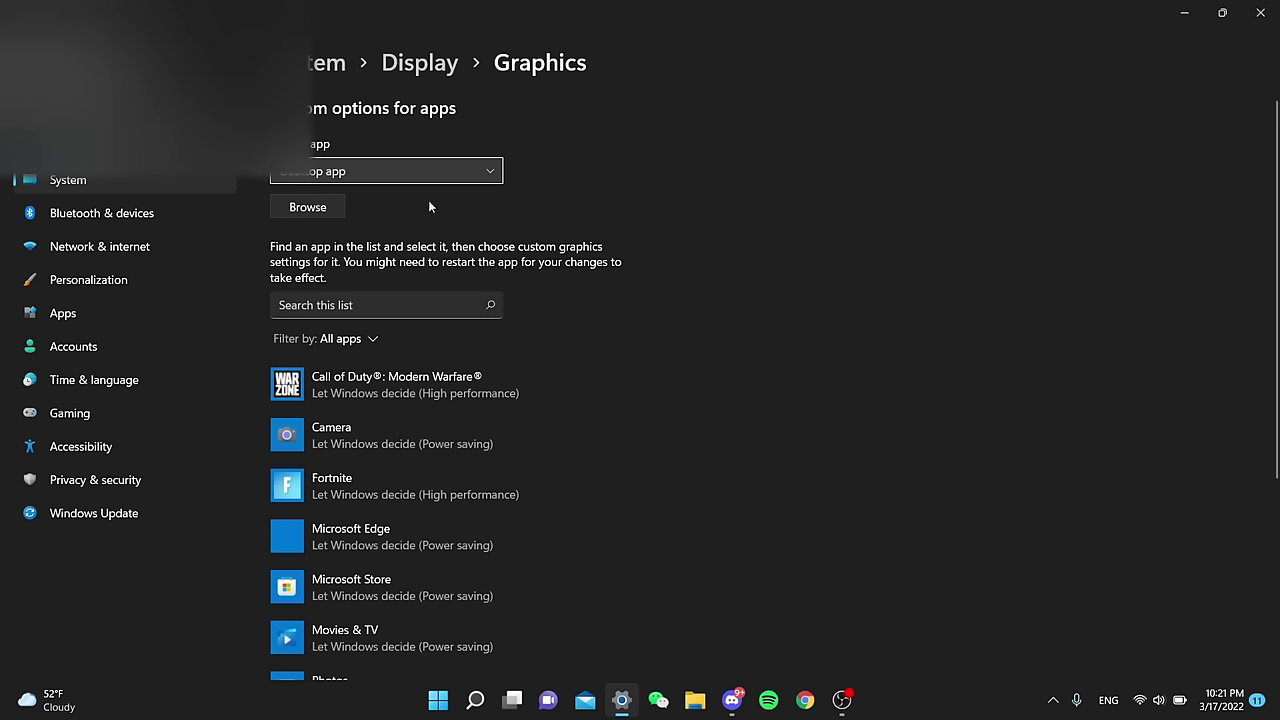
- Set Fortnite's graphics preference to High performance and save it
scroll(466, 360, down, 3)
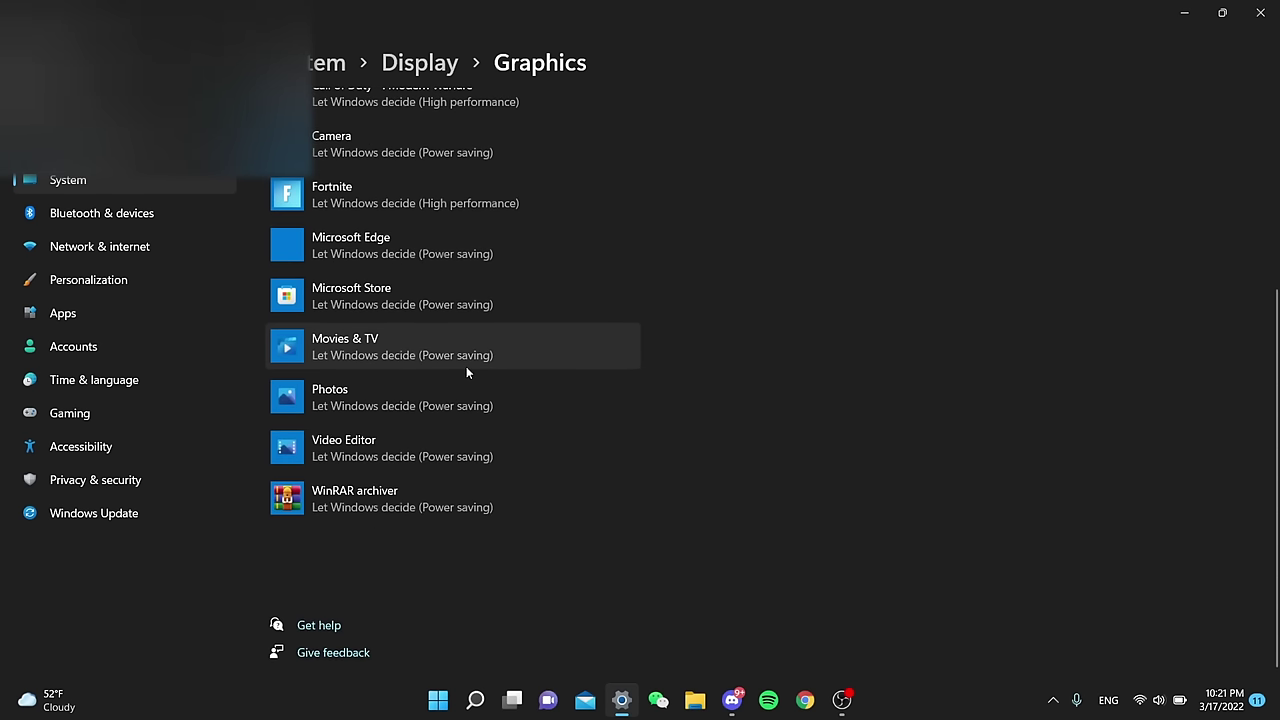
scroll(466, 366, up, 3)
click(472, 463)
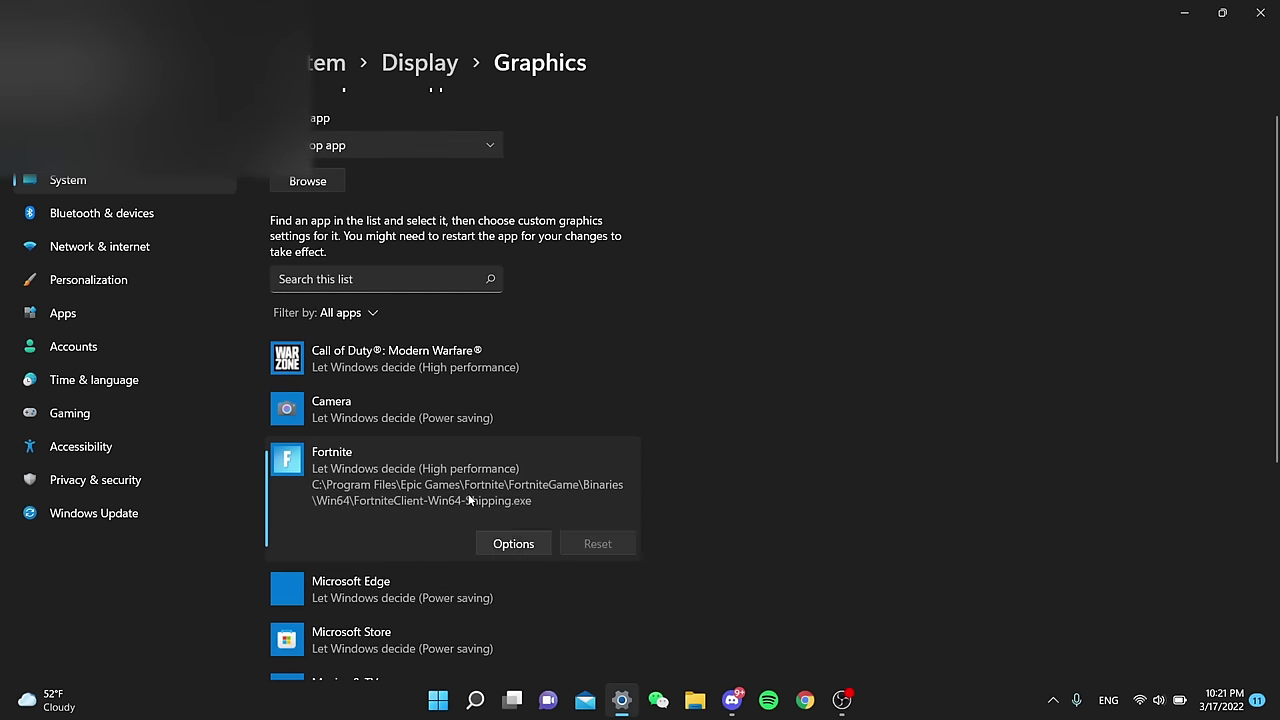
click(525, 543)
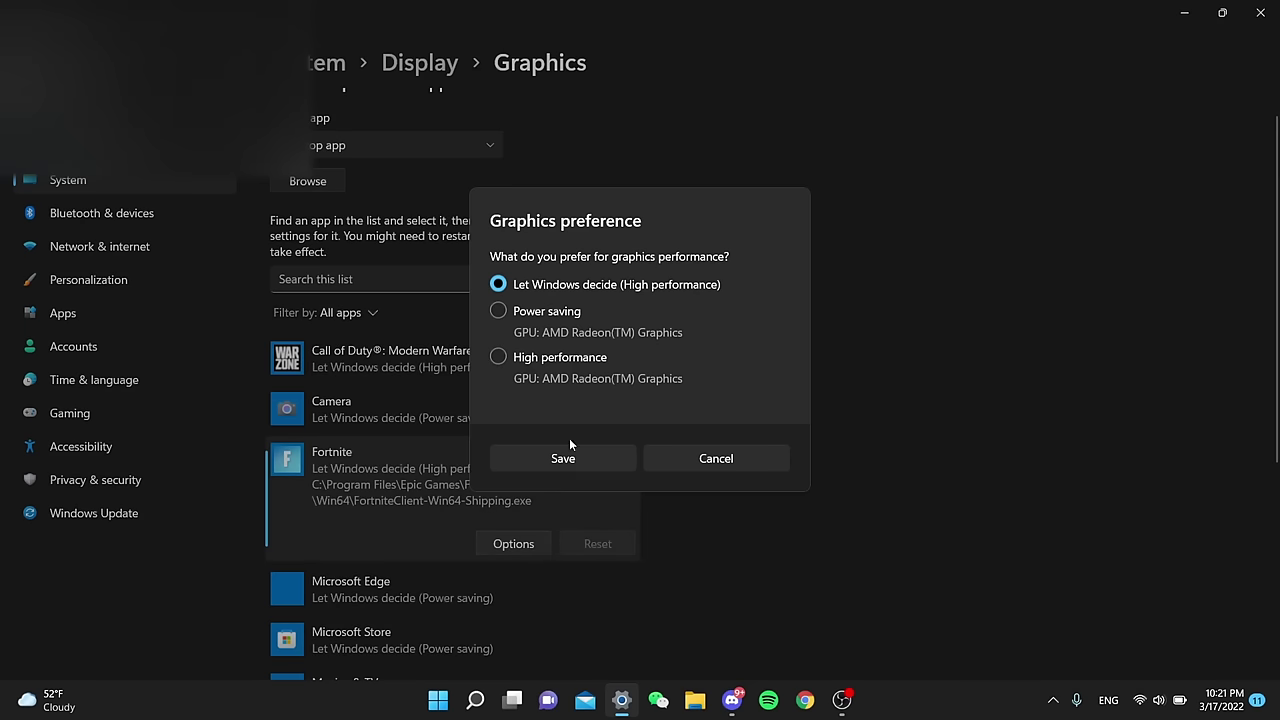
click(577, 359)
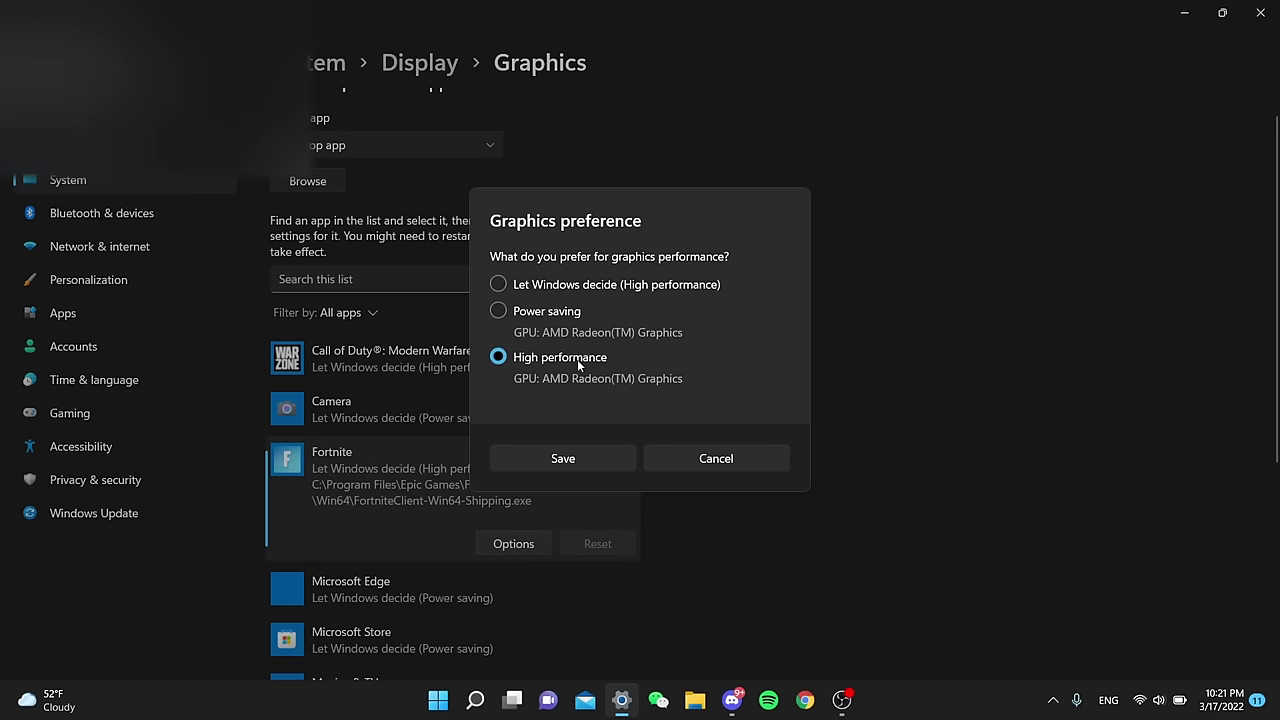
click(579, 458)
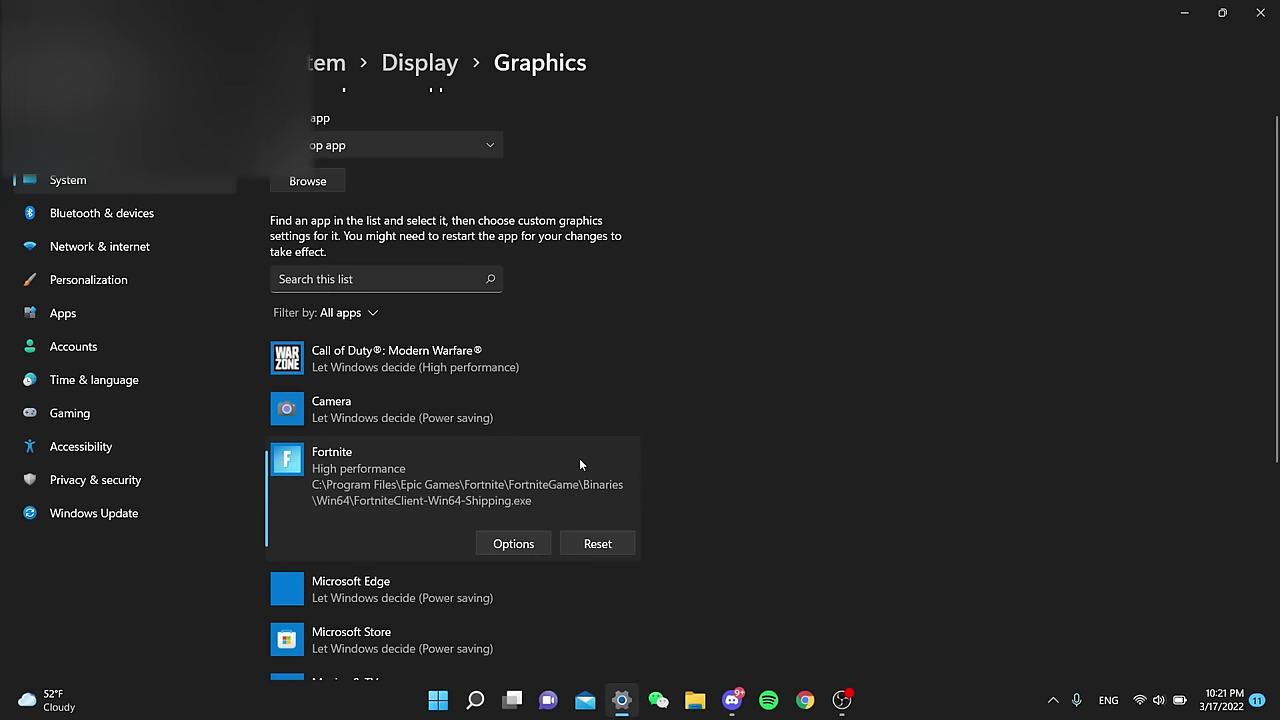
- Set the graphics preference of Call of Duty: Modern Warfare to High performance, save it and close the settings
click(490, 355)
click(518, 446)
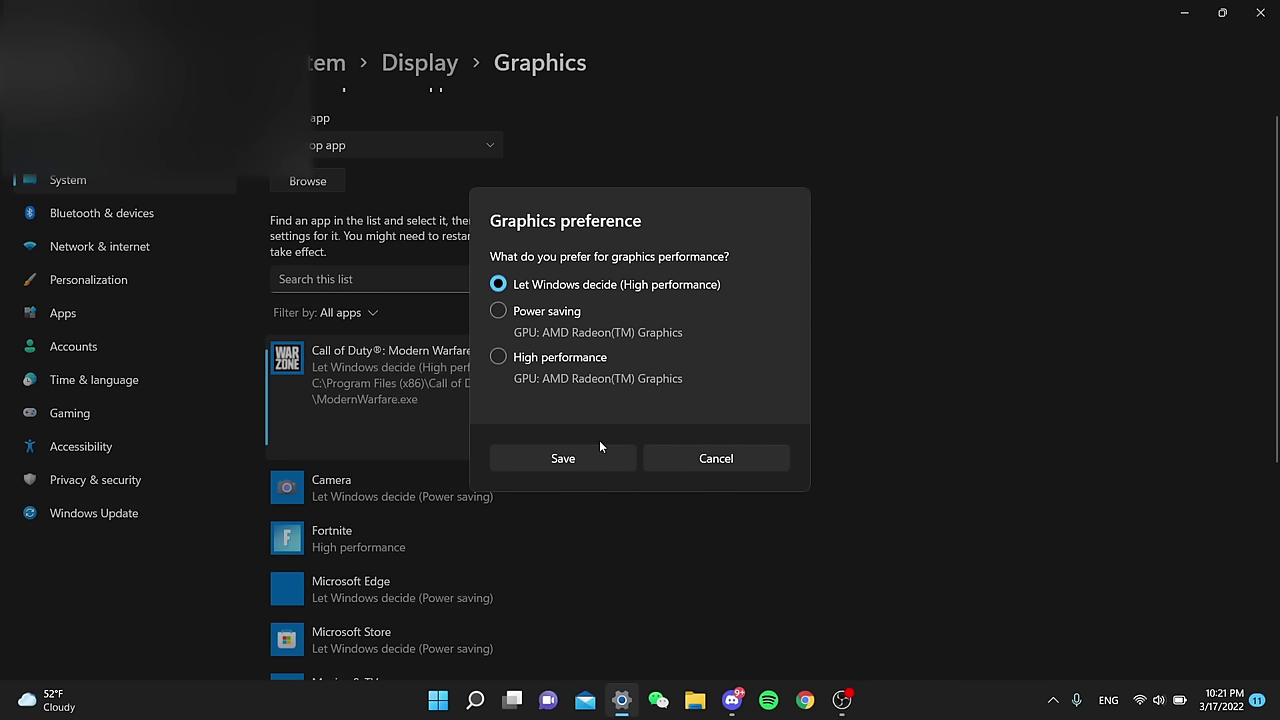
click(498, 360)
click(536, 452)
scroll(536, 450, down, 5)
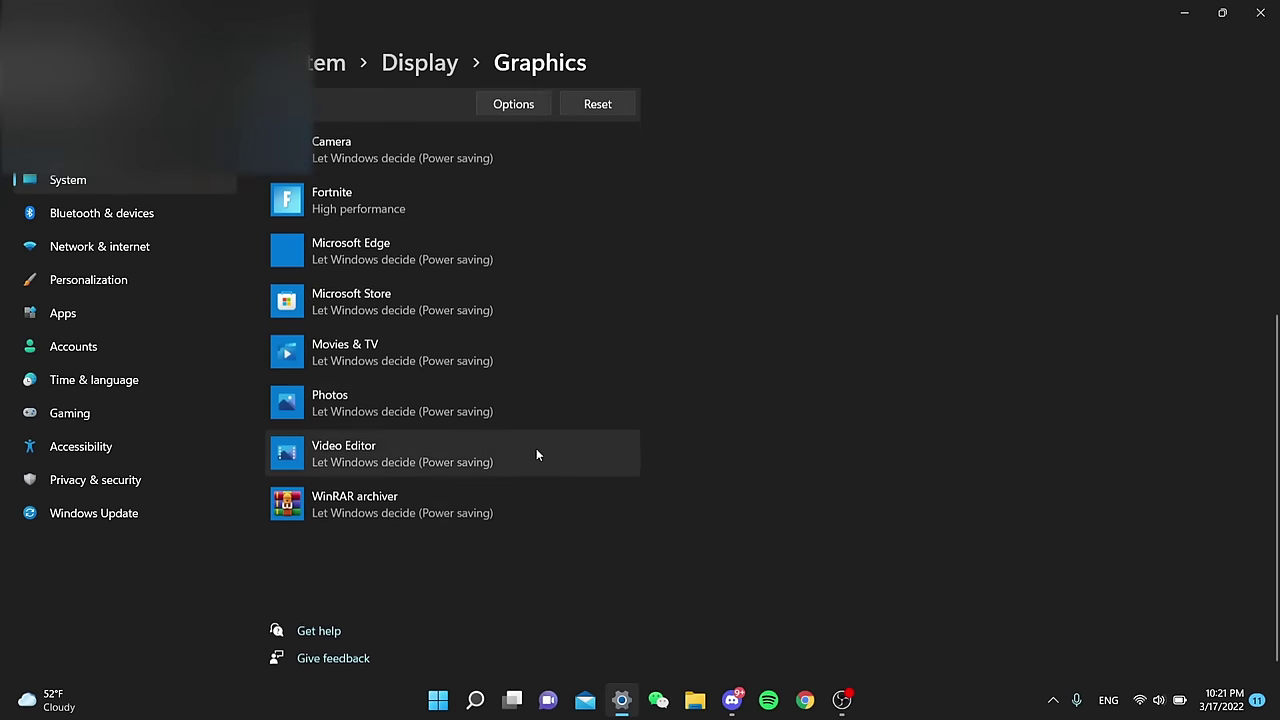
click(1274, 8)
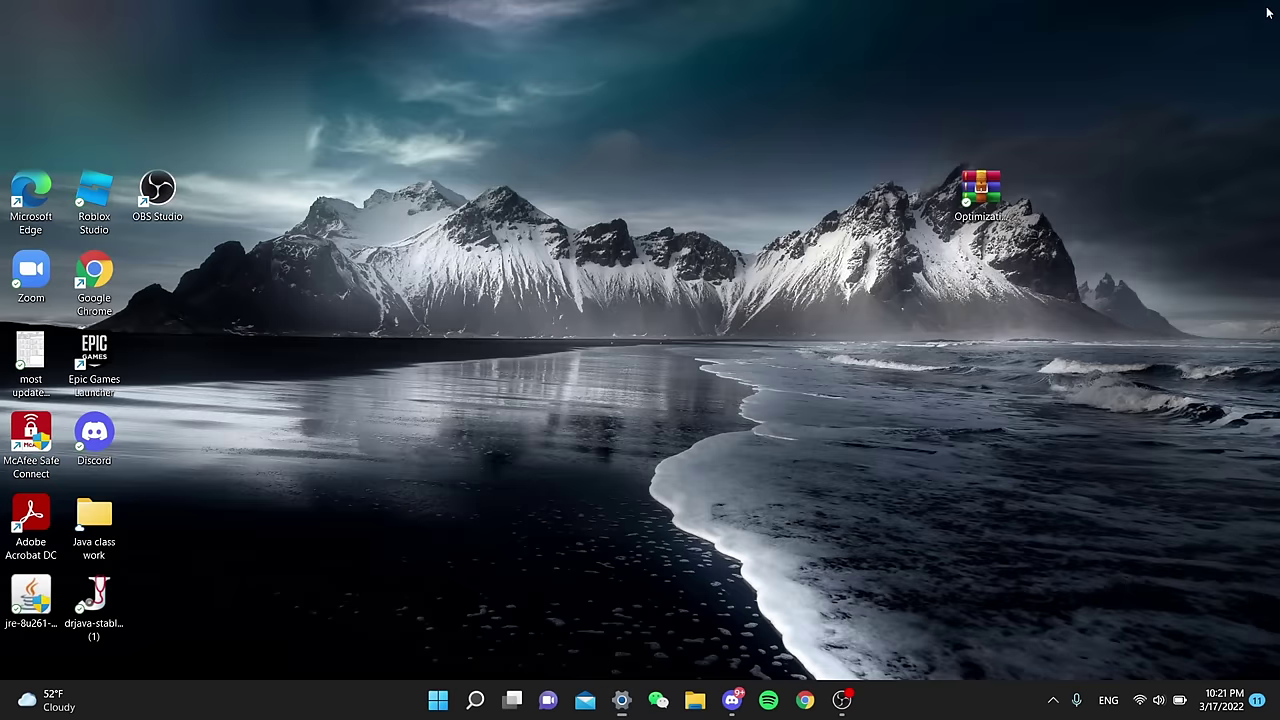
- Open the Optimization_Pack.rar archive and copy the GameUserSettings file from Fortnite Settings\Fortnite Config Files\Performance Mode\LOW MESHES
double_click(980, 195)
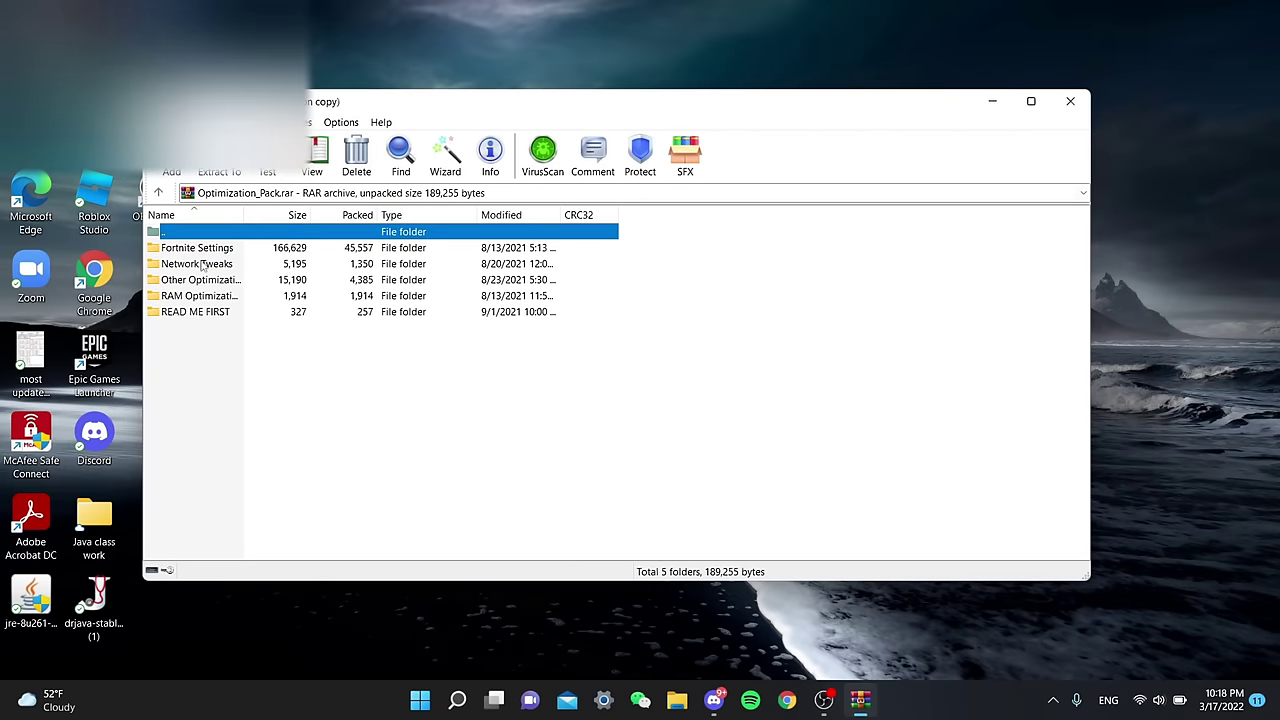
double_click(207, 248)
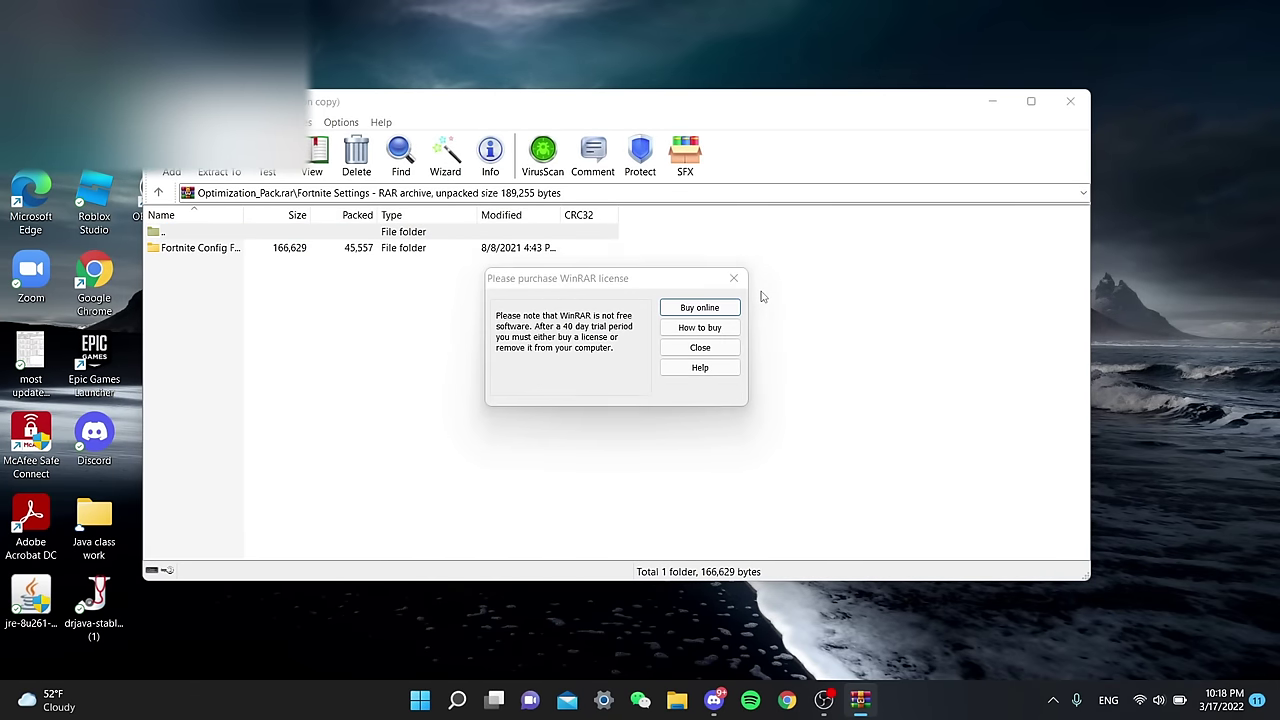
click(734, 278)
double_click(196, 248)
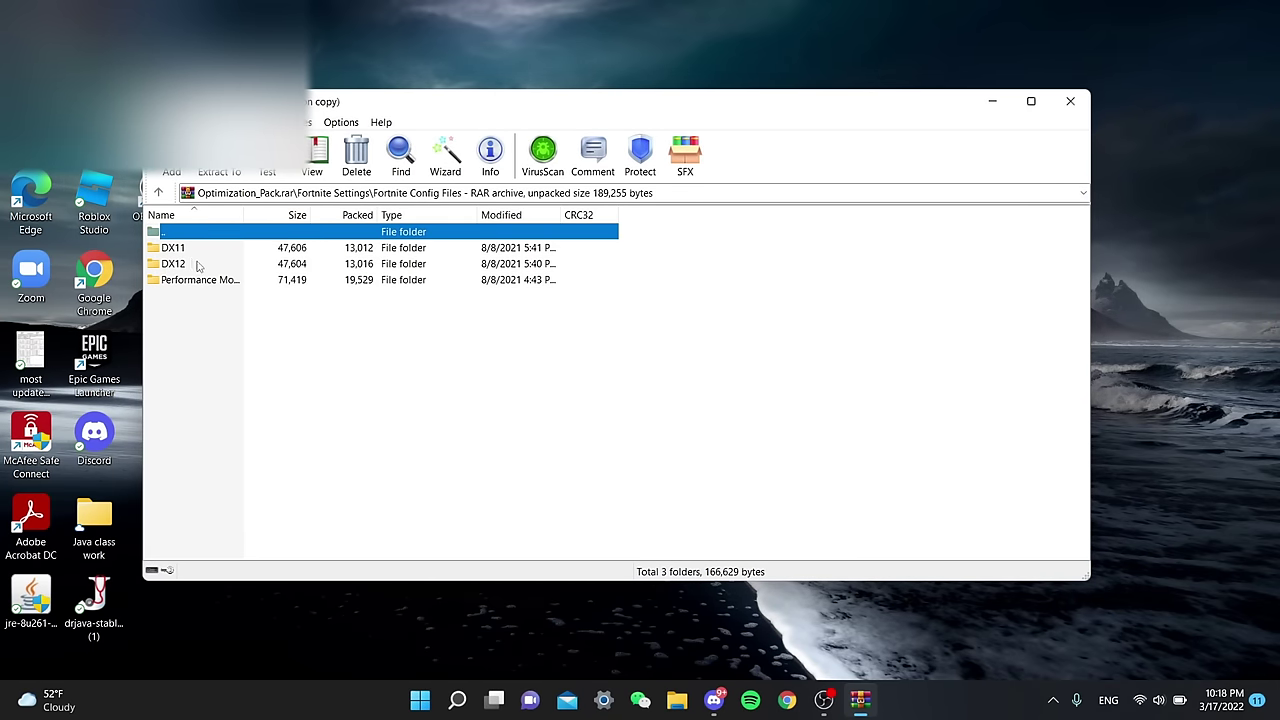
double_click(188, 279)
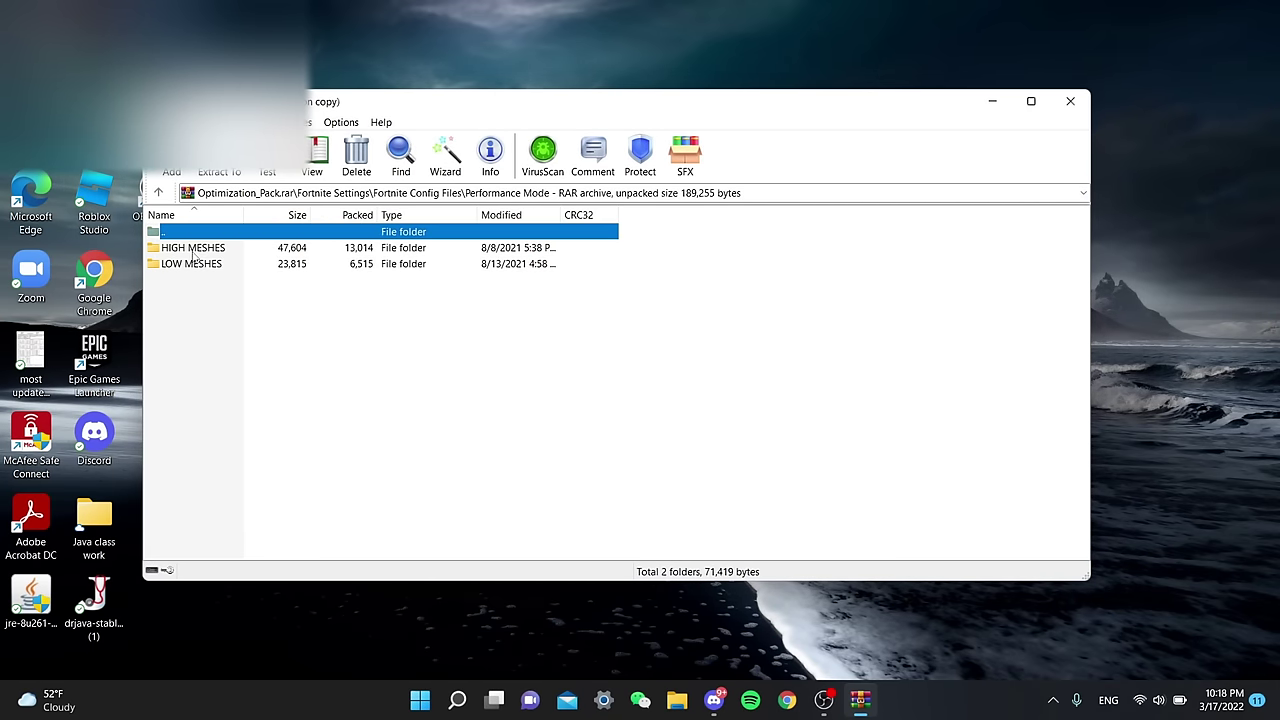
double_click(207, 265)
click(210, 250)
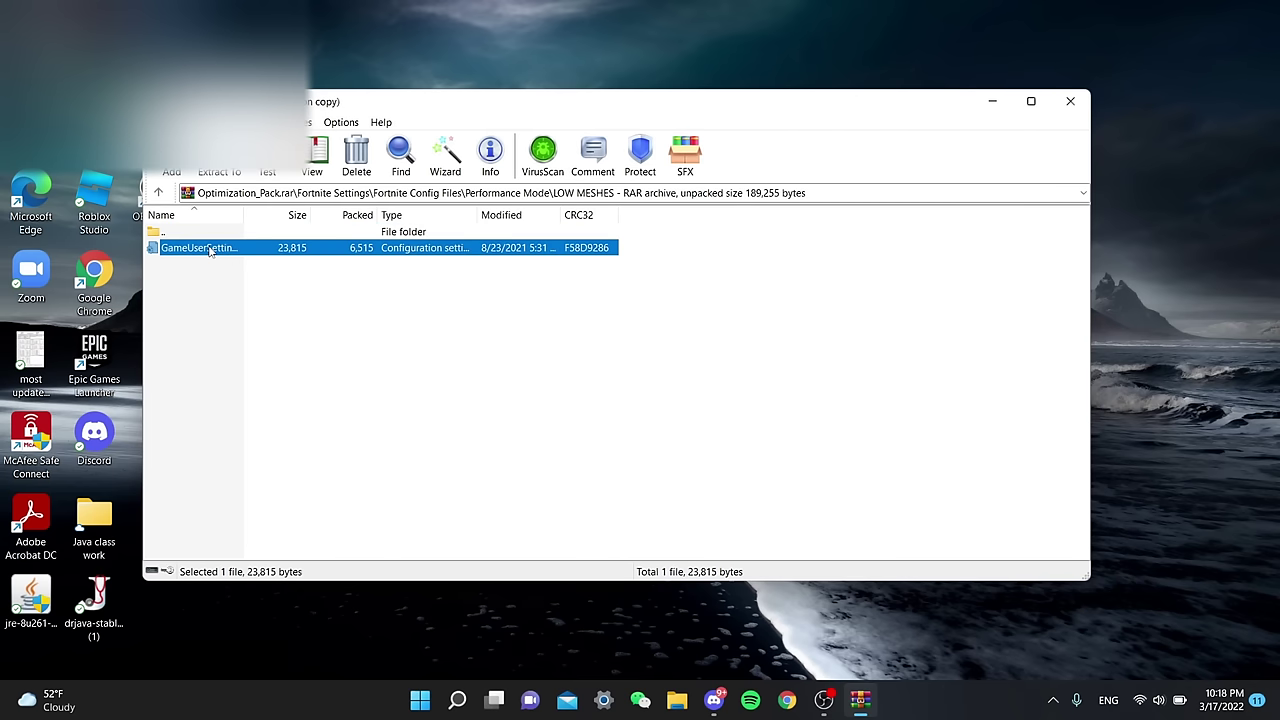
right_click(210, 250)
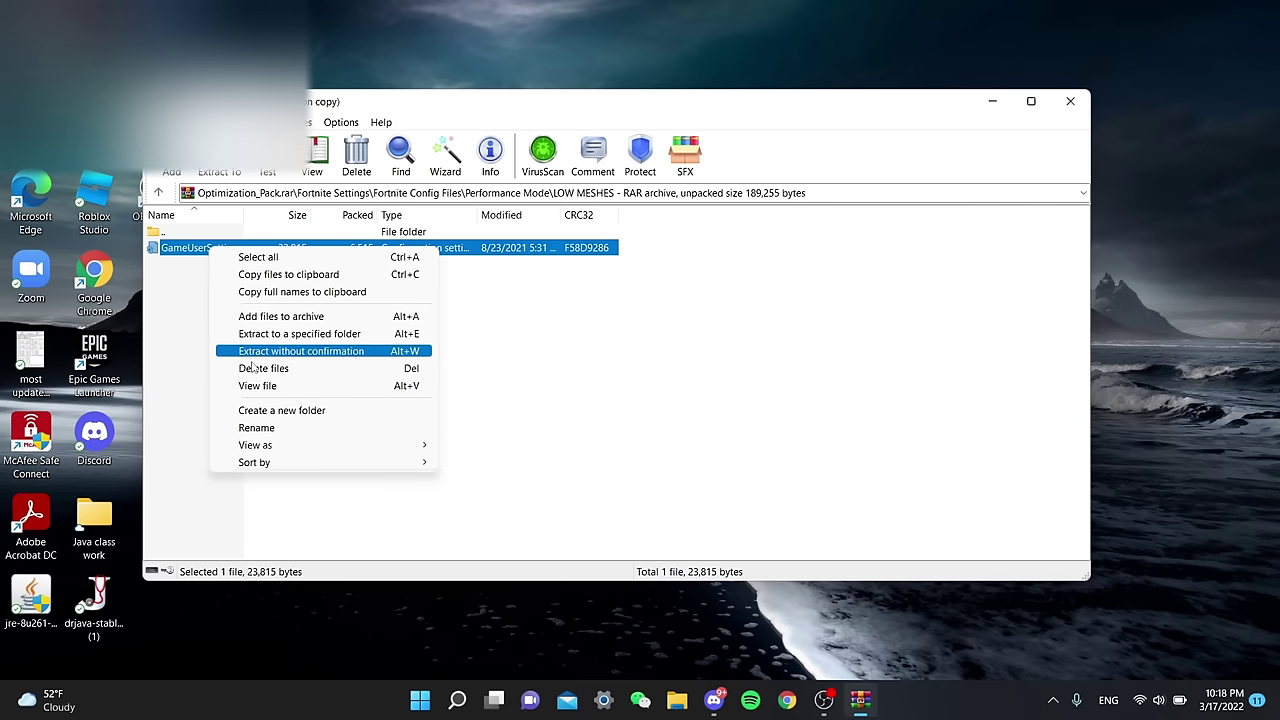
click(267, 276)
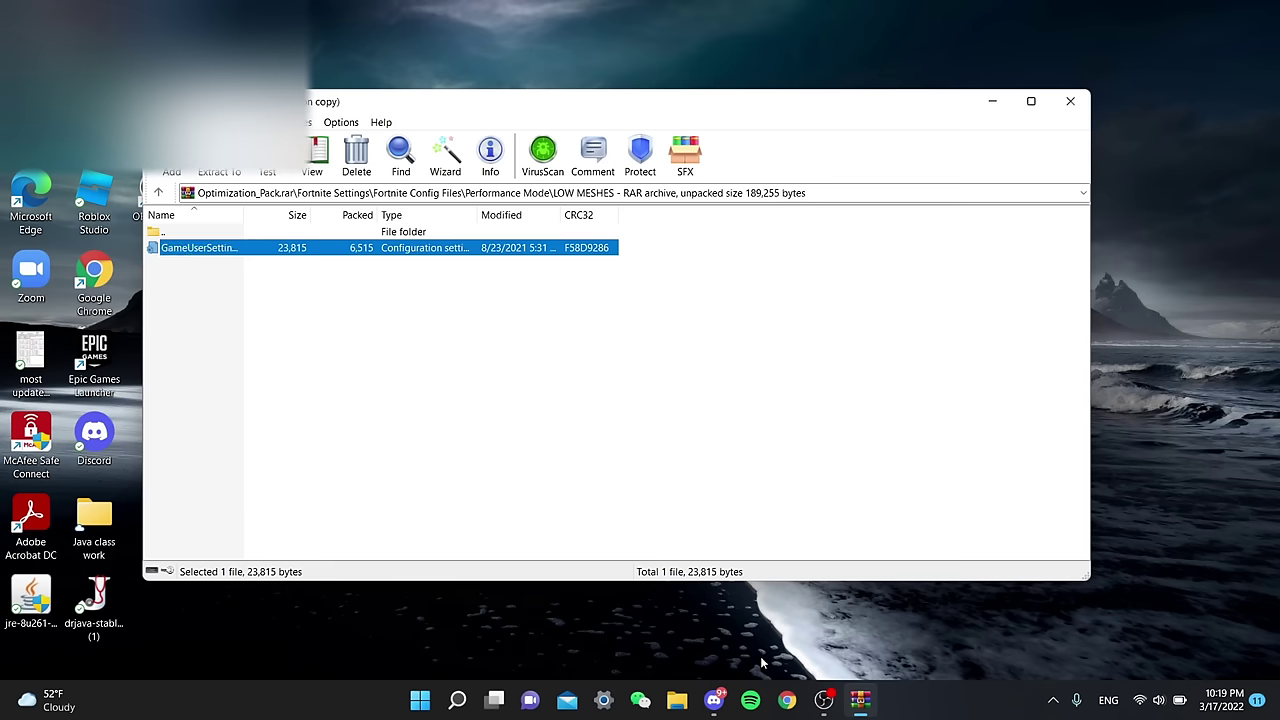
- Open the %localappdata% folder through Run and go to FortniteGame\Saved\Config\WindowsClient
key(super+r)
click(74, 589)
text(localappdata%)
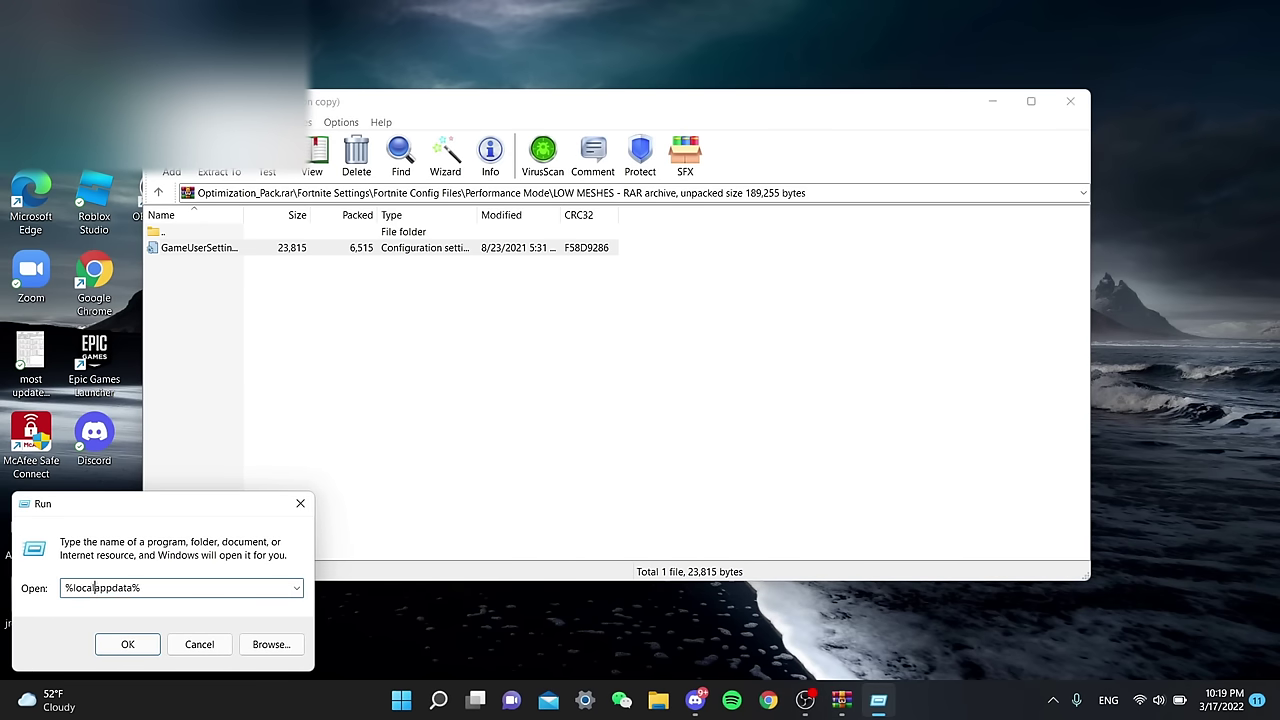
key(Return)
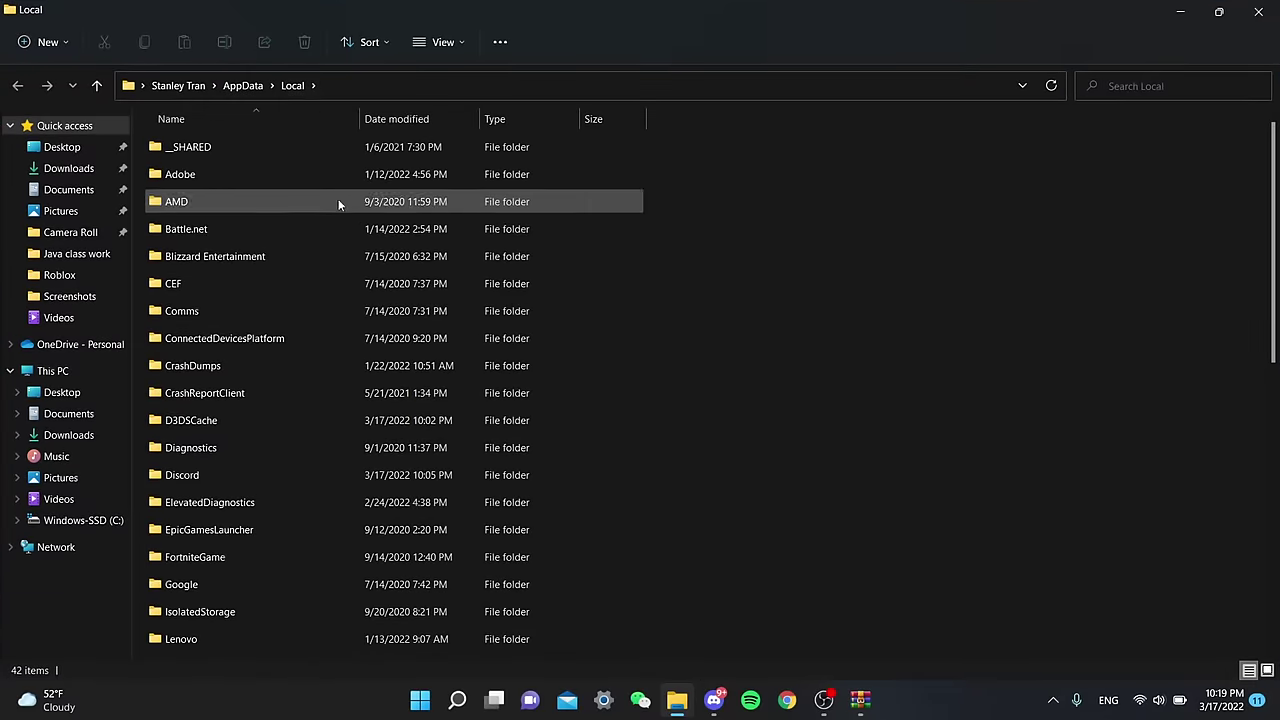
double_click(209, 565)
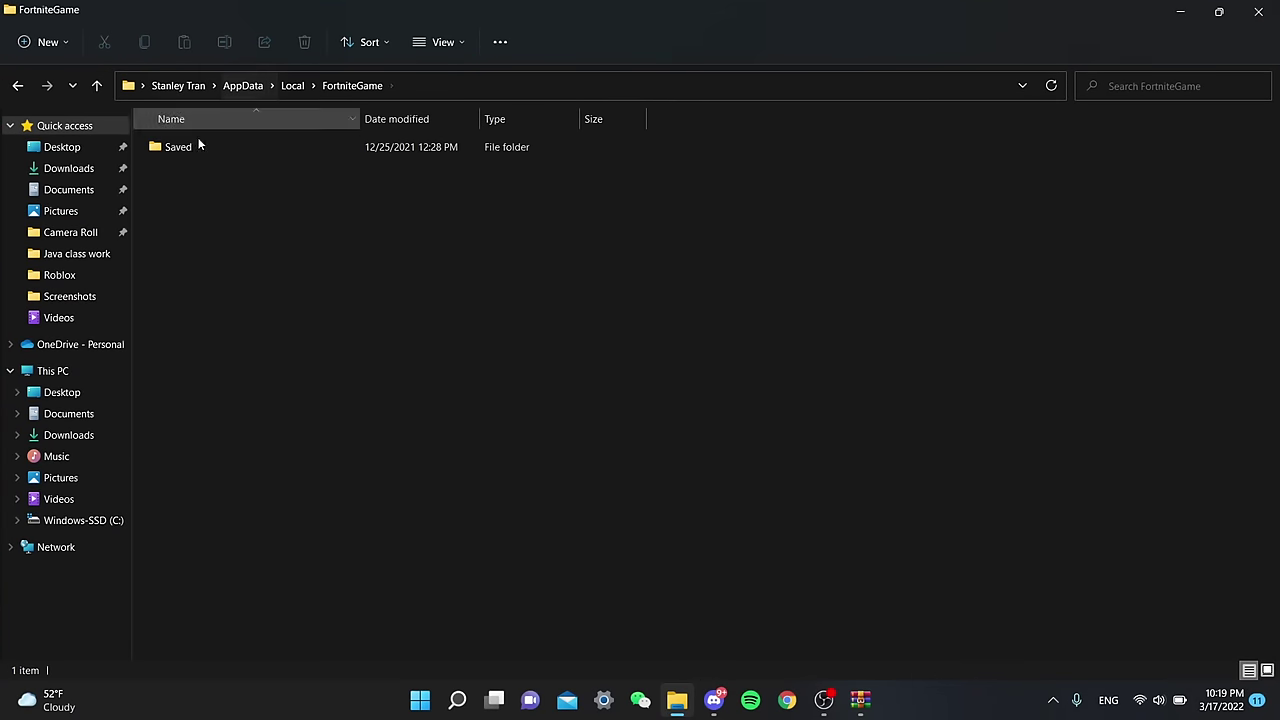
double_click(194, 148)
double_click(192, 176)
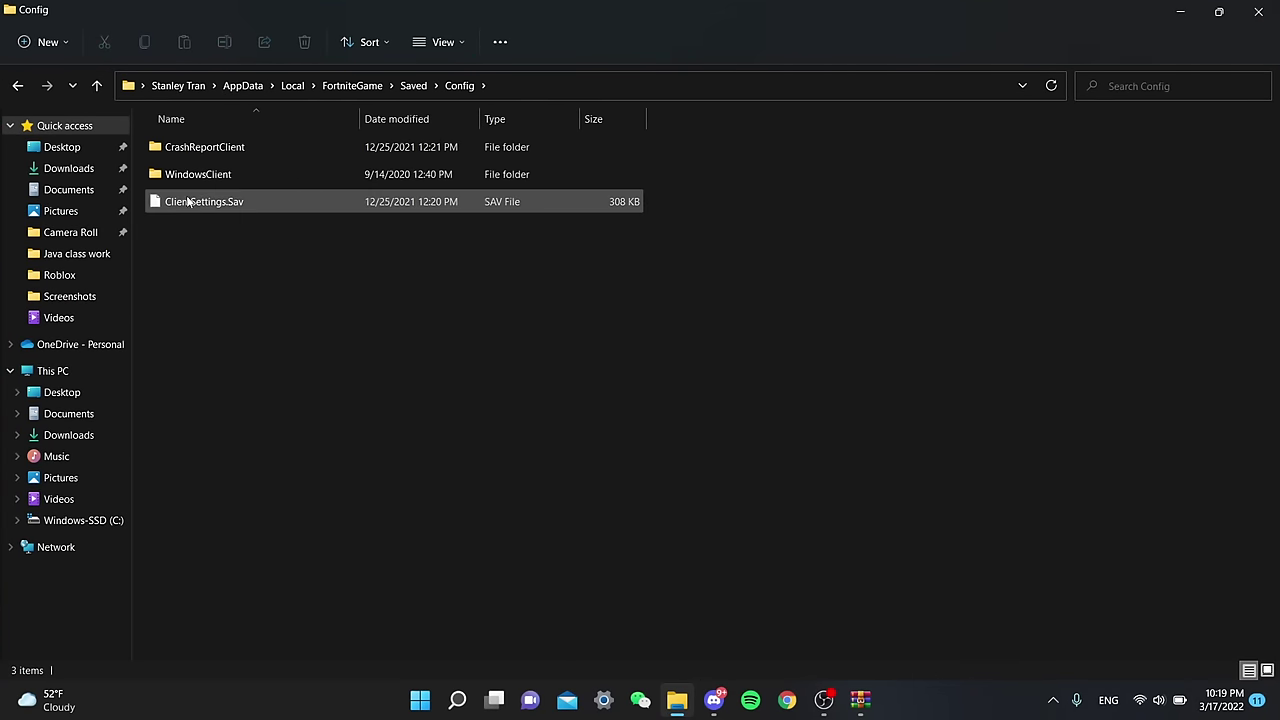
click(194, 178)
double_click(192, 176)
- Delete the existing GameUserSettings file from the WindowsClient folder
click(202, 151)
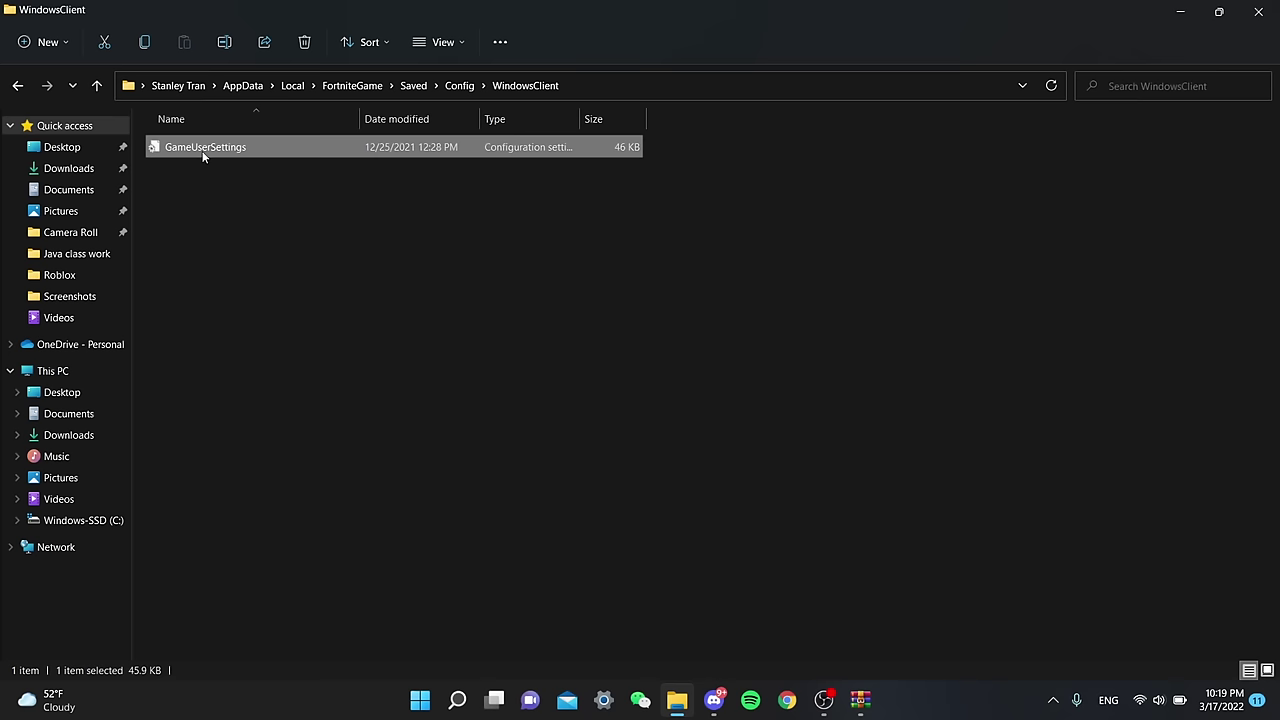
right_click(204, 152)
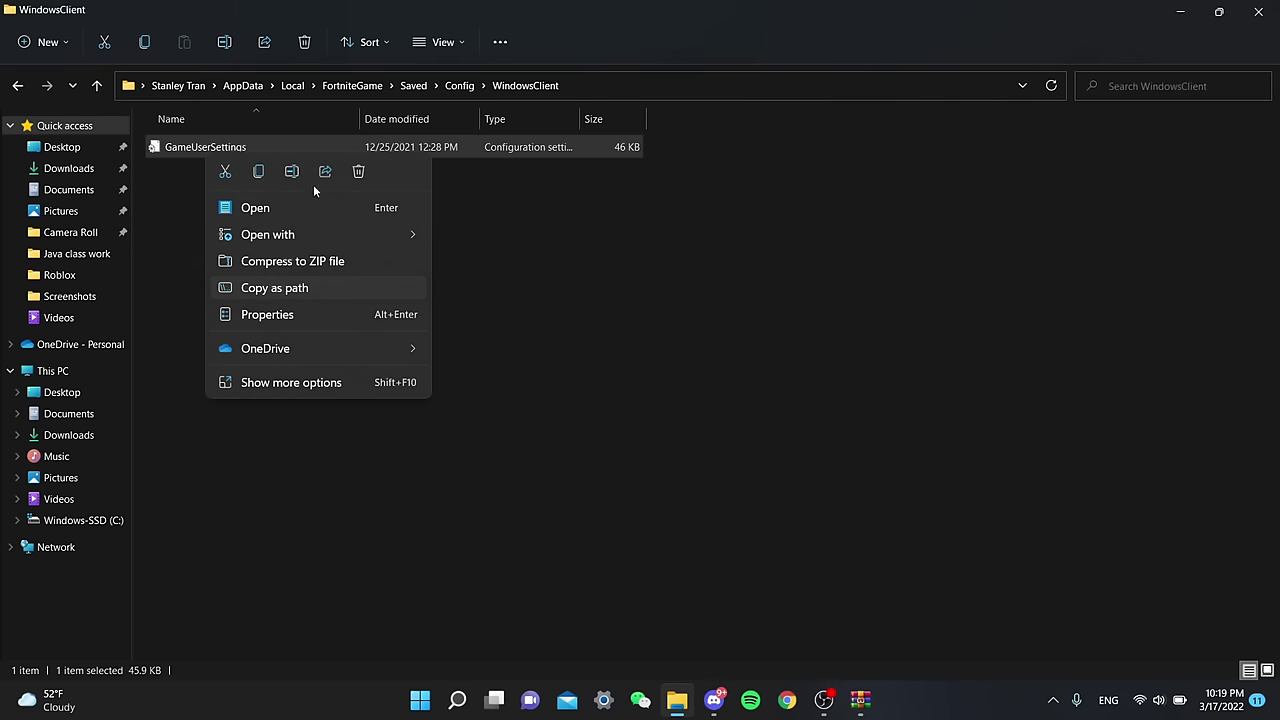
click(357, 172)
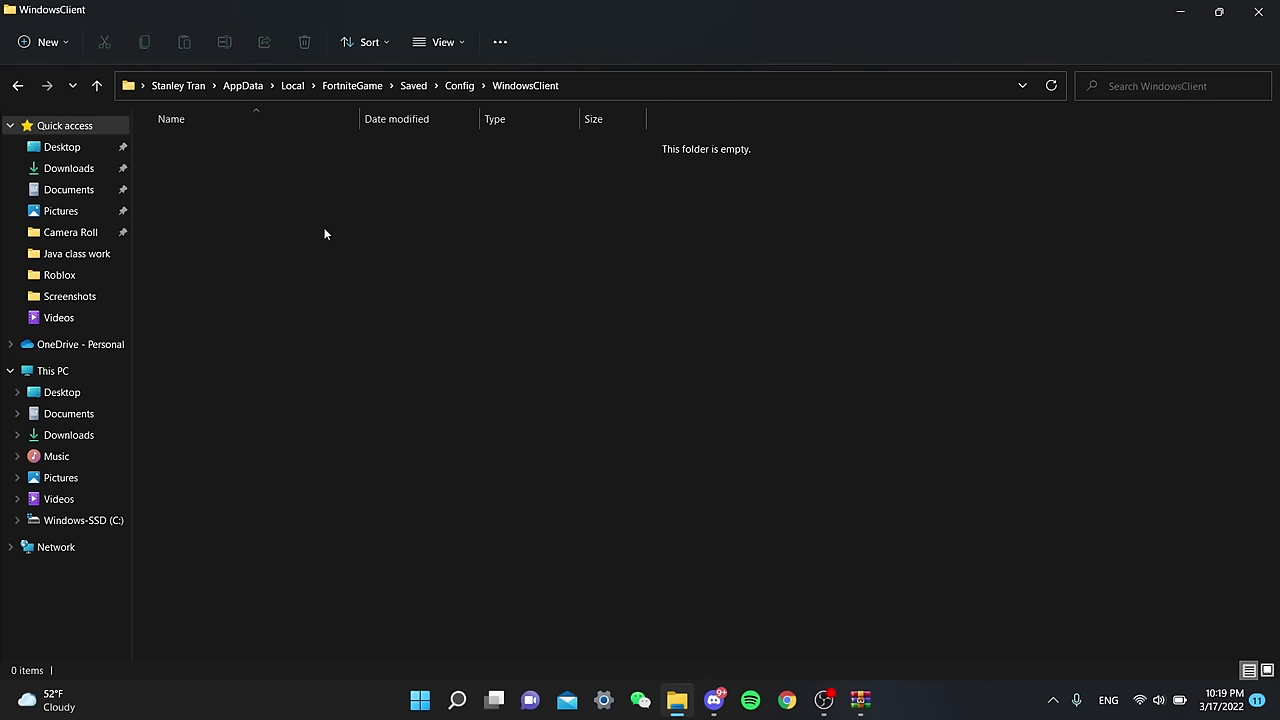
- Extract the LOW MESHES GameUserSettings file from the WinRAR archive into the empty WindowsClient folder
right_click(303, 186)
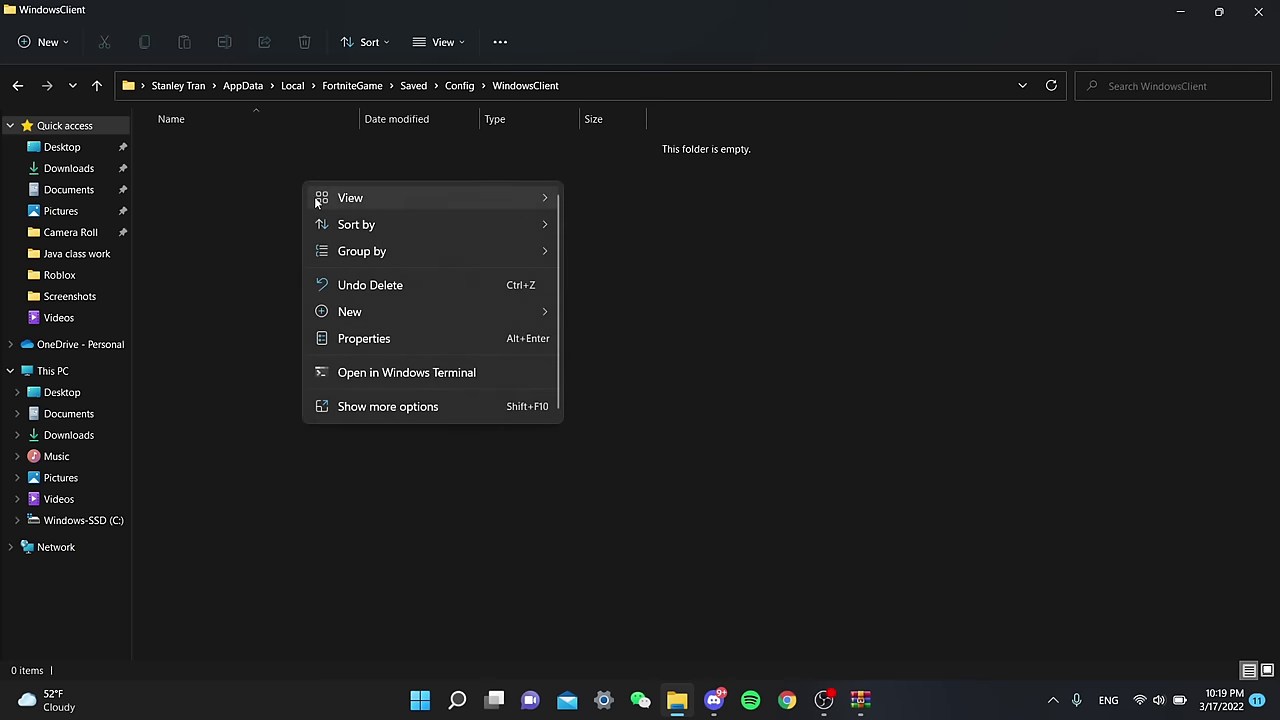
click(834, 609)
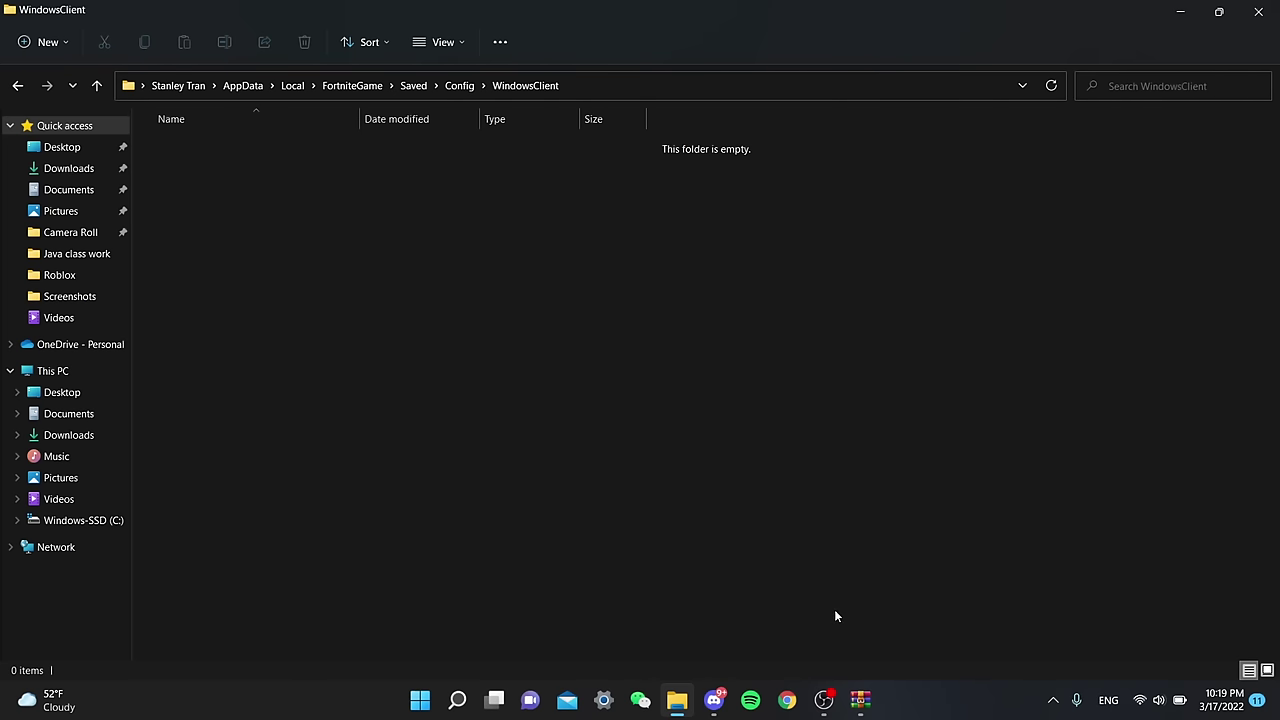
click(860, 699)
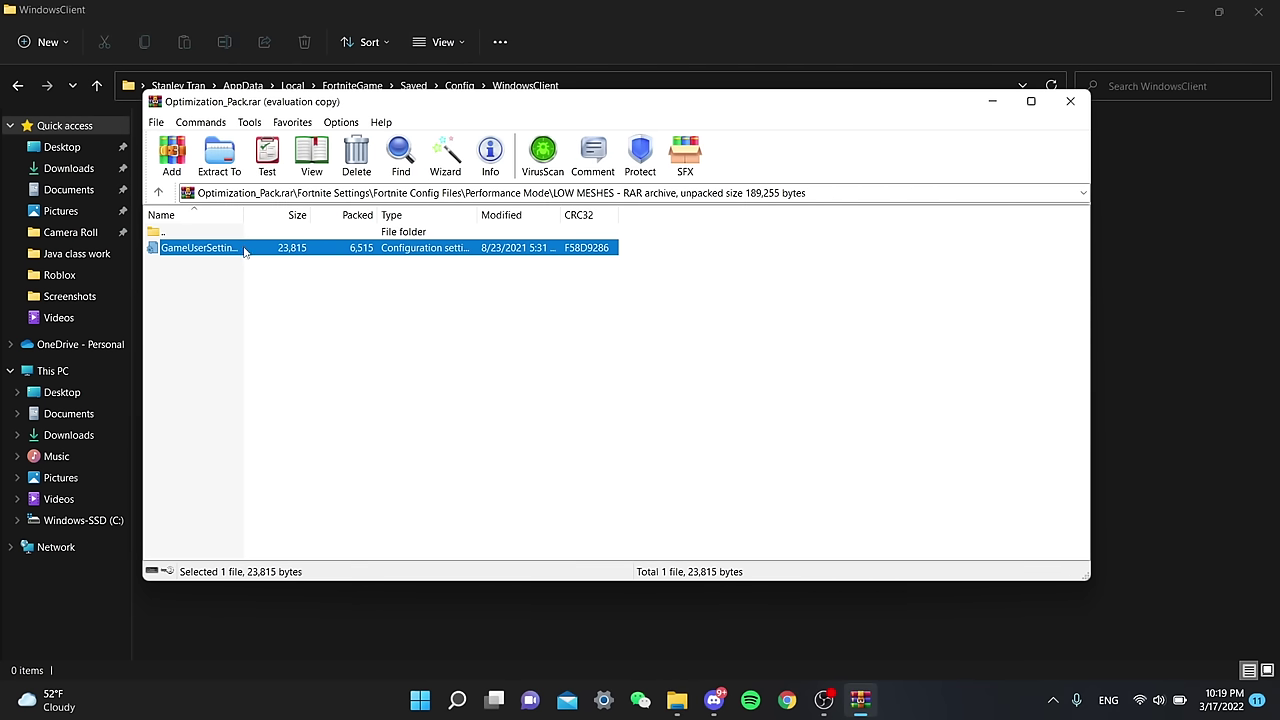
drag(305, 491, 311, 628)
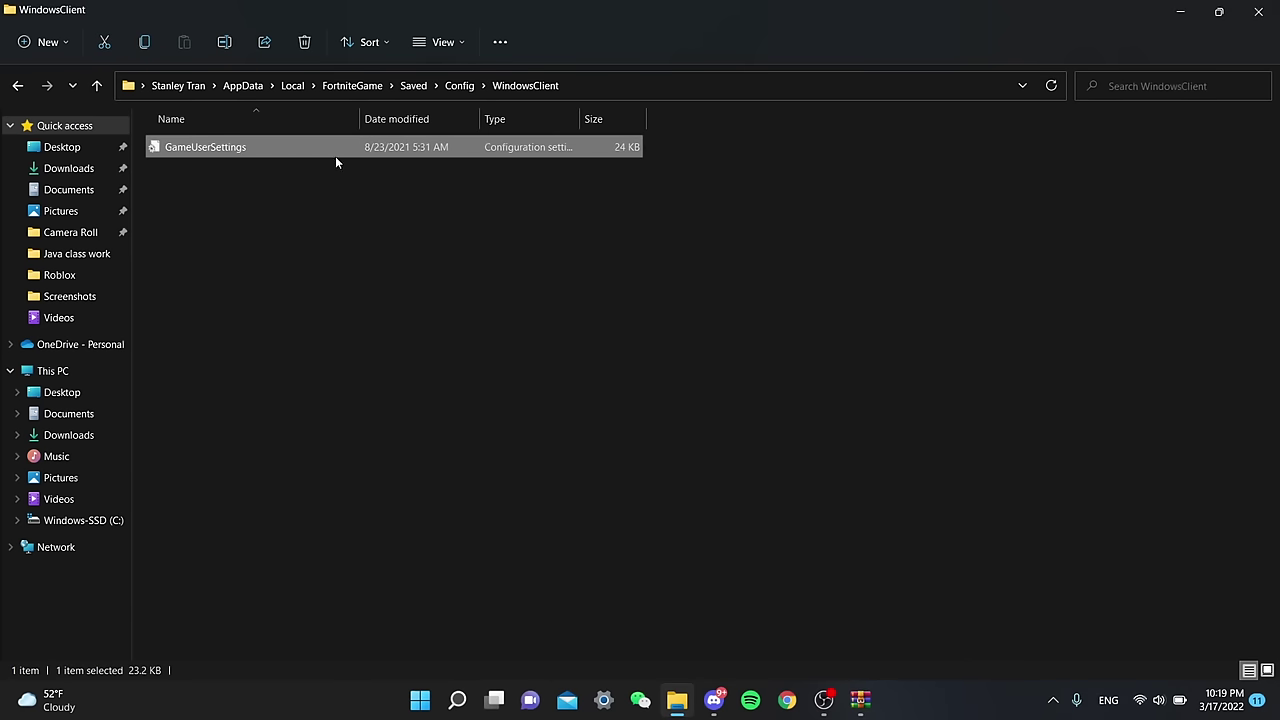
- Make the GameUserSettings file in the WindowsClient folder read-only and close the folder
click(334, 146)
right_click(324, 163)
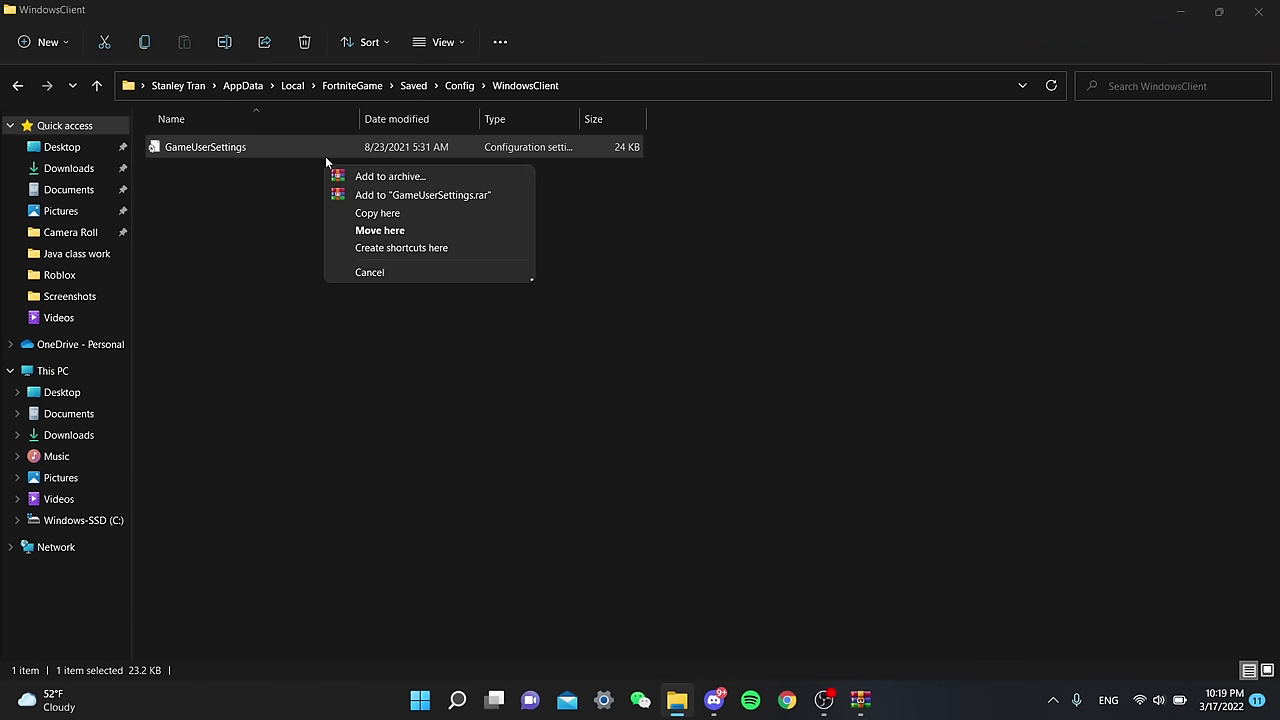
click(325, 142)
right_click(325, 146)
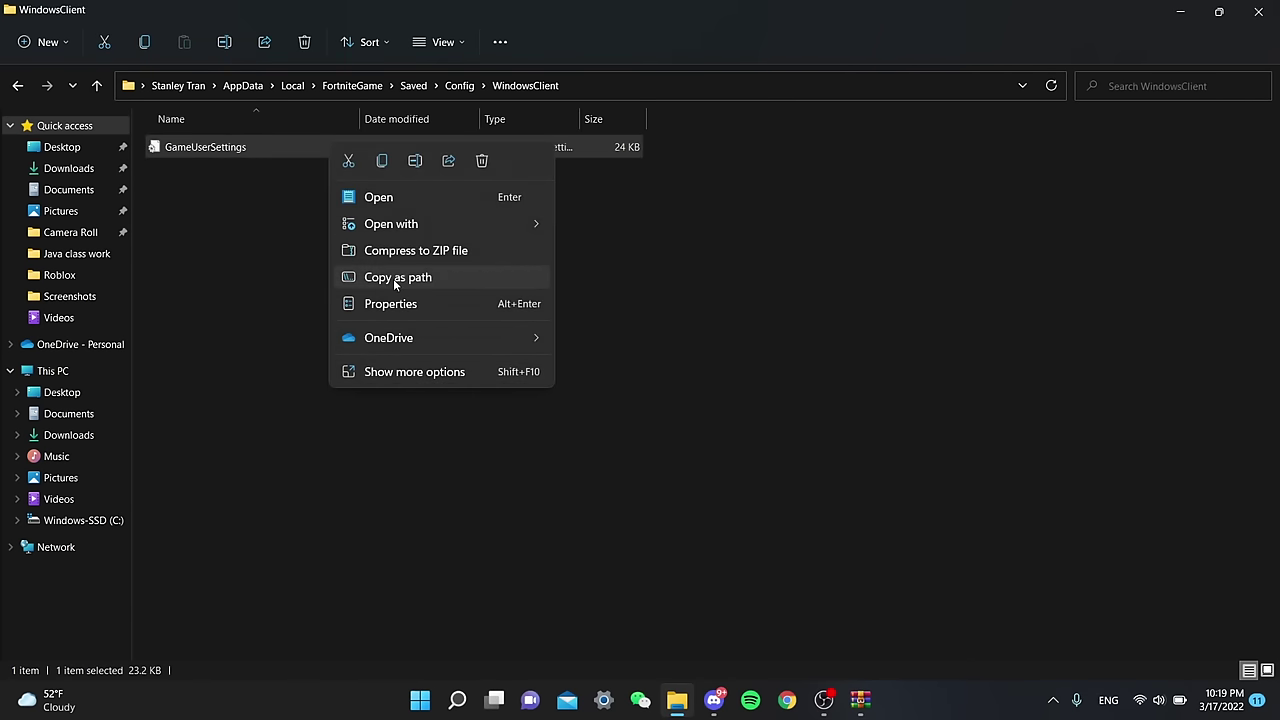
click(396, 303)
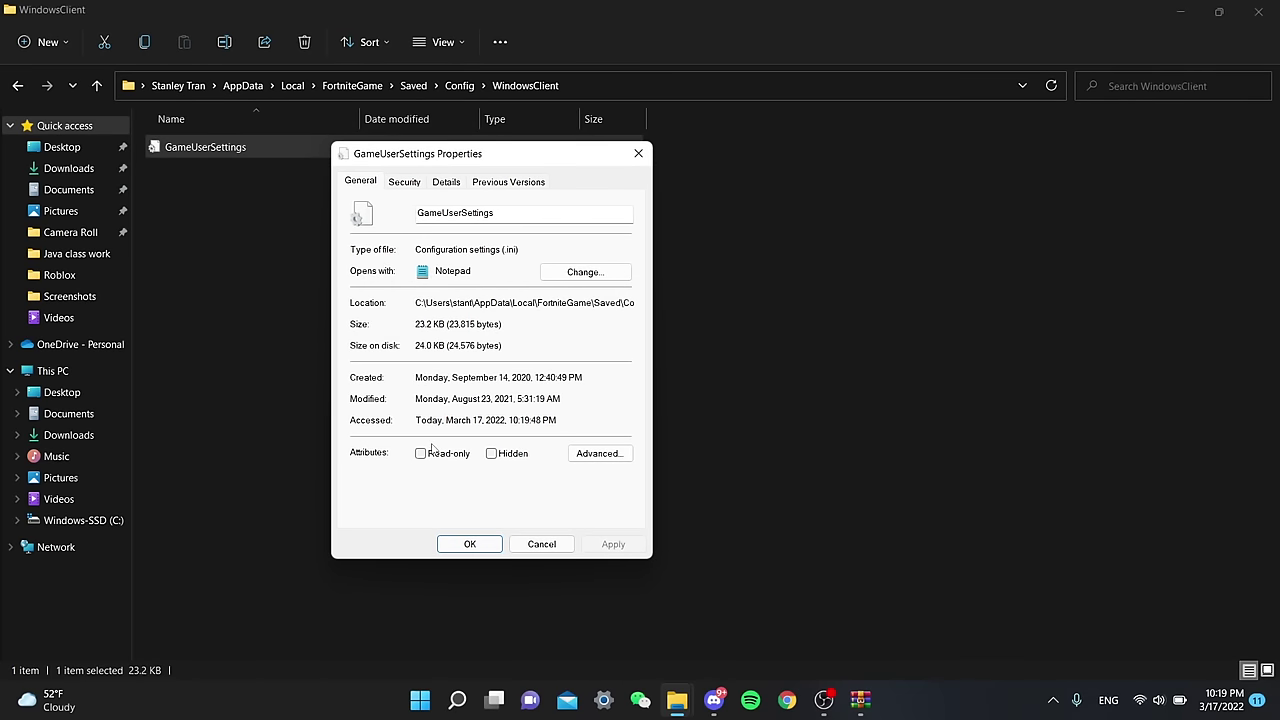
click(421, 454)
click(613, 544)
click(470, 544)
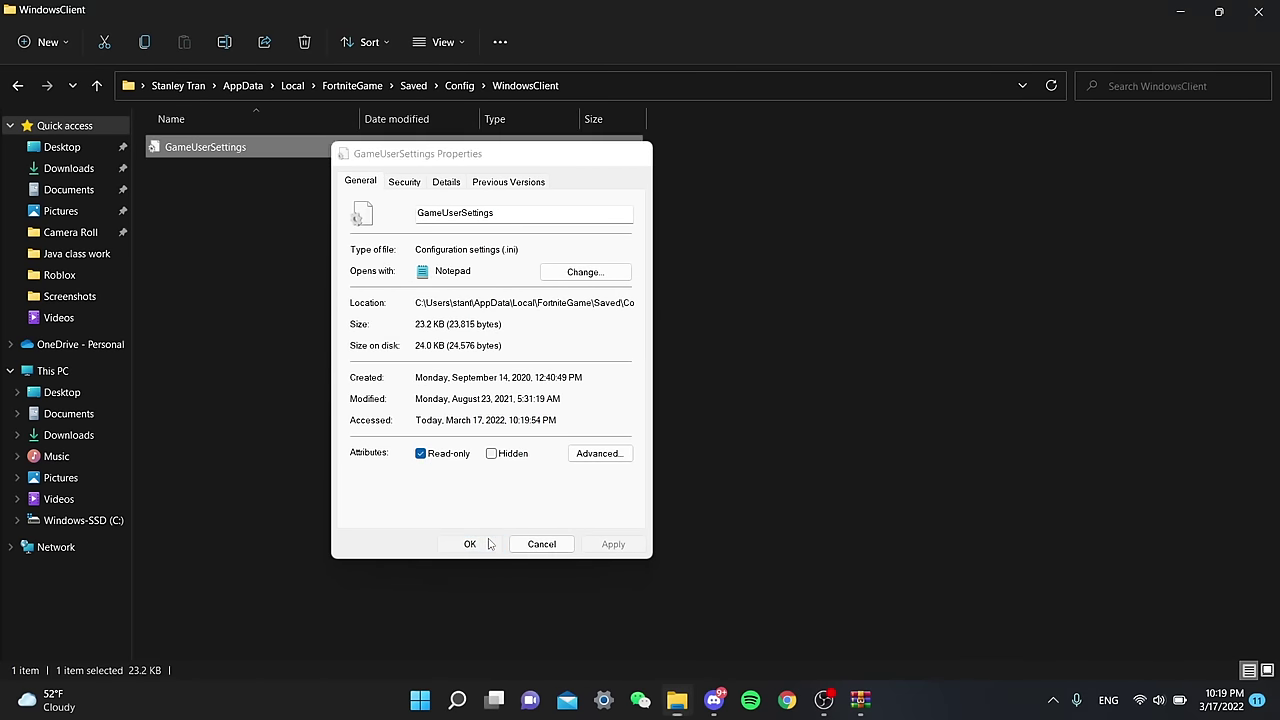
click(1258, 11)
- Merge Optimize ALL Windows Settings.reg from the archive's Other Optimization folder into the Windows registry
click(200, 249)
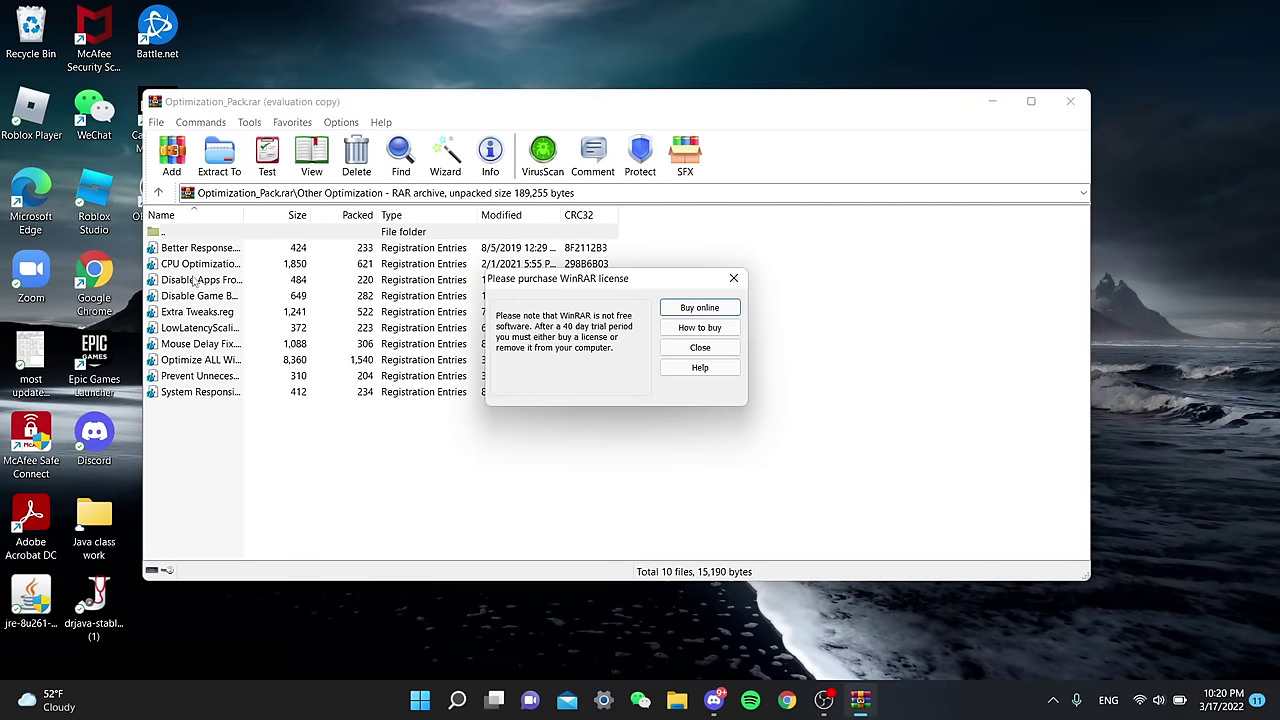
click(734, 278)
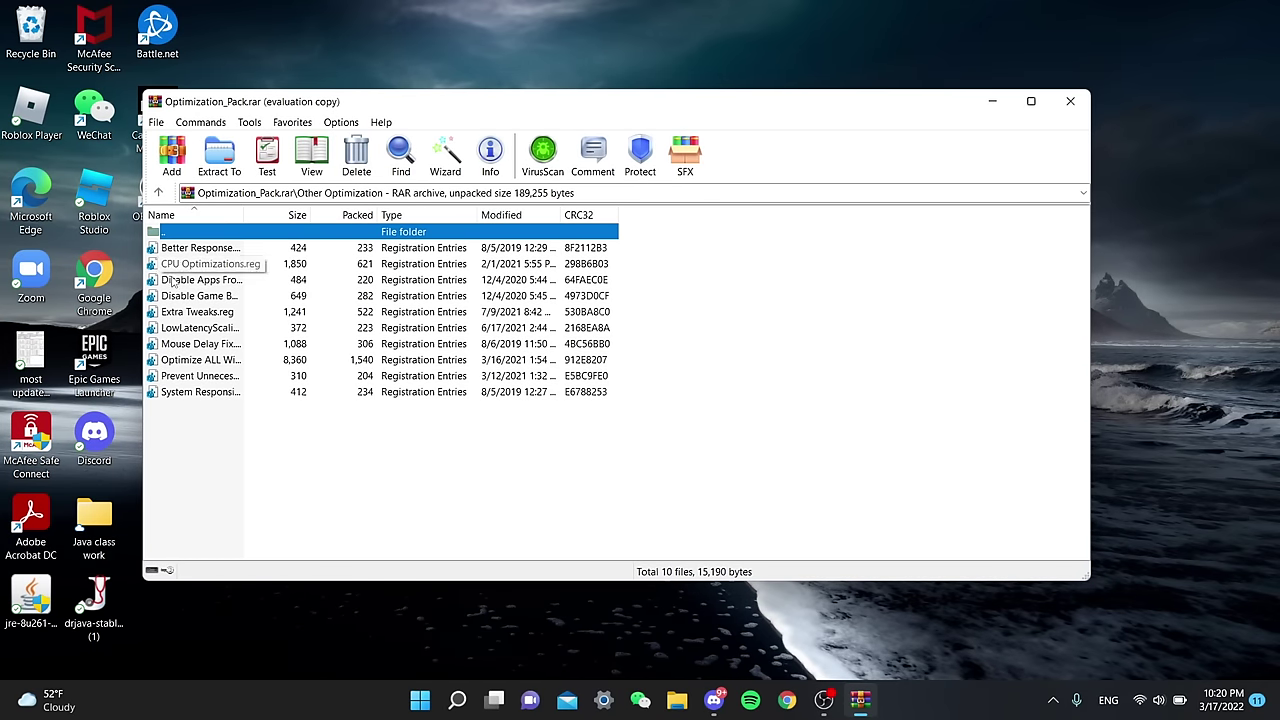
double_click(210, 361)
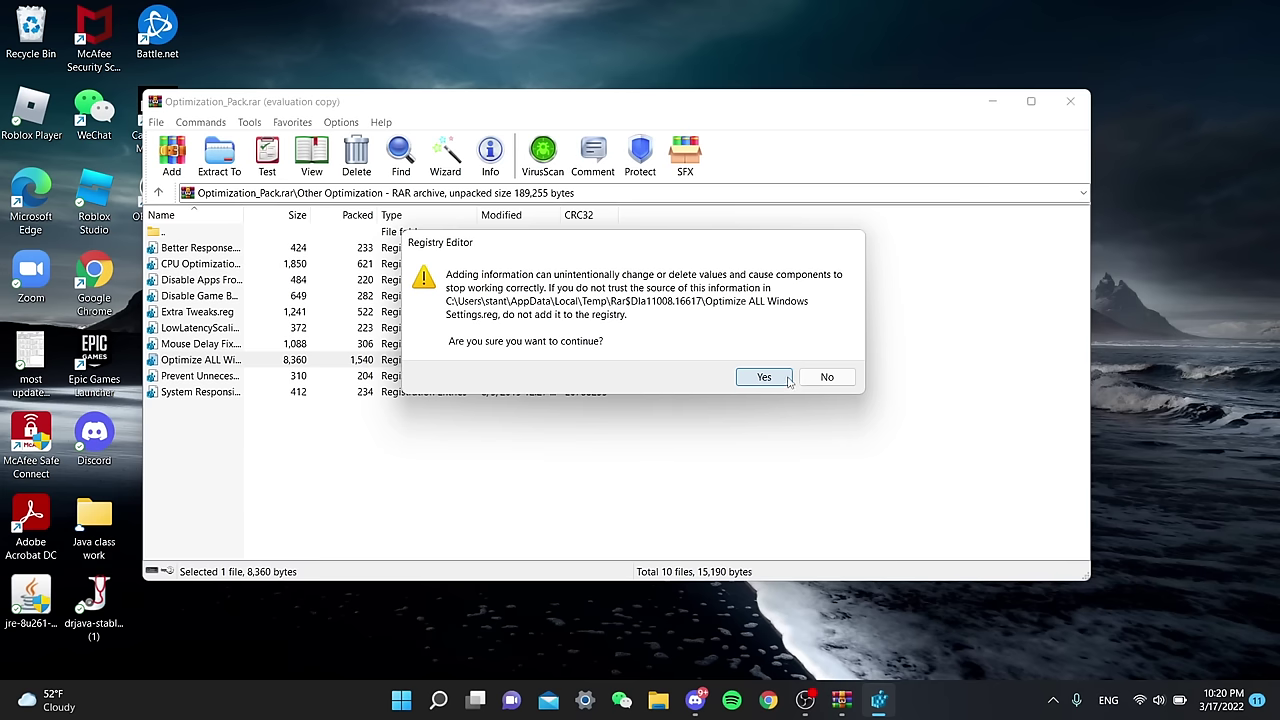
click(764, 377)
click(825, 360)
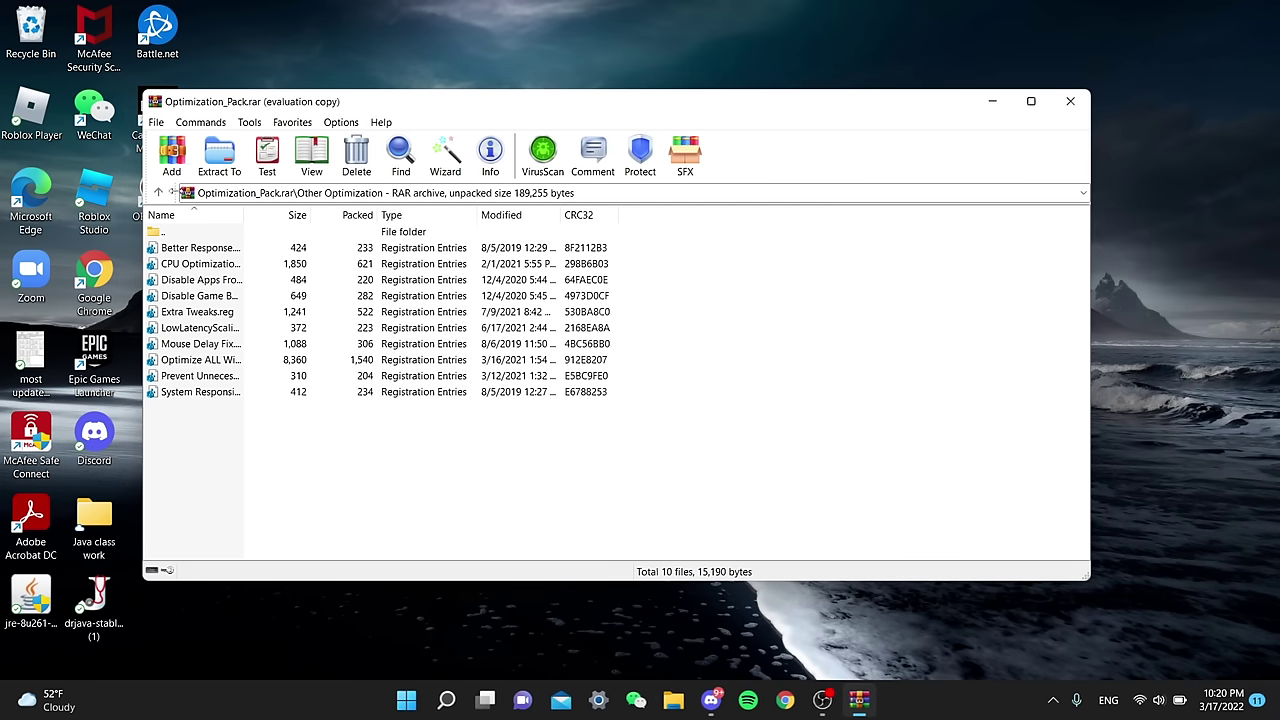
- Look through the READ ME FIRST, RAM Optimization and Fortnite Settings folders of the Optimization_Pack.rar archive
double_click(175, 233)
double_click(184, 312)
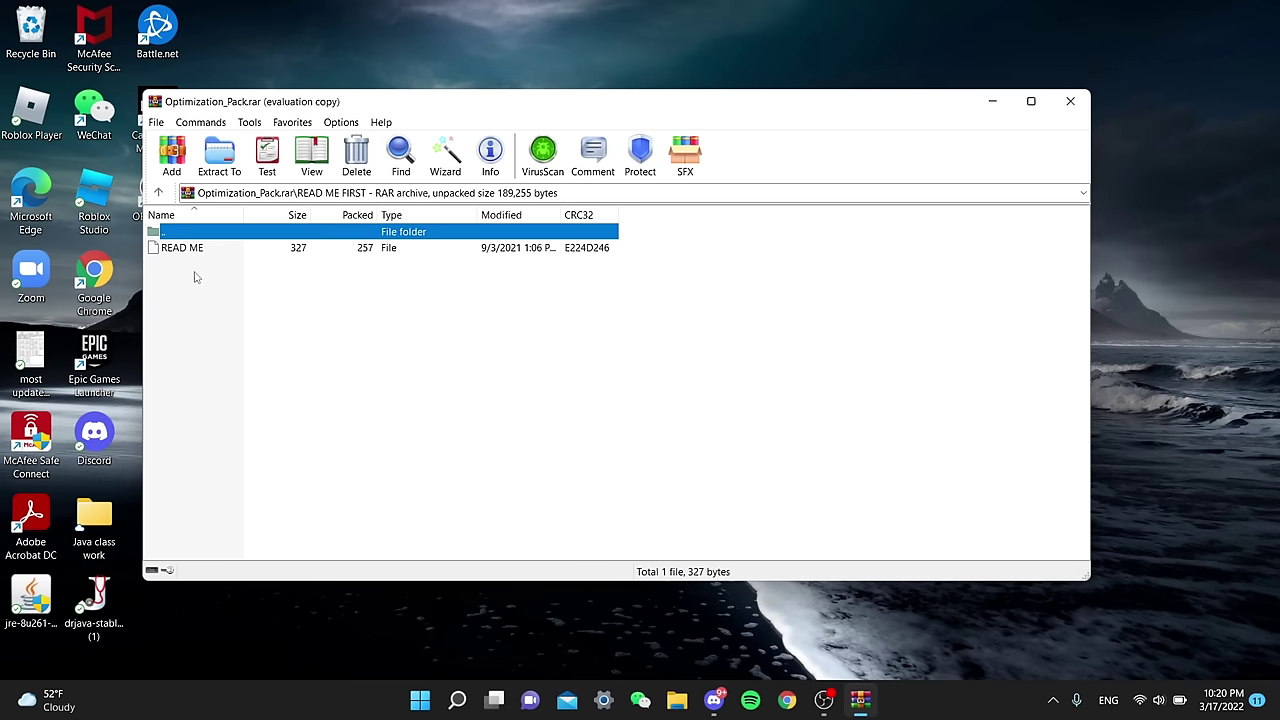
double_click(204, 234)
click(206, 280)
click(208, 295)
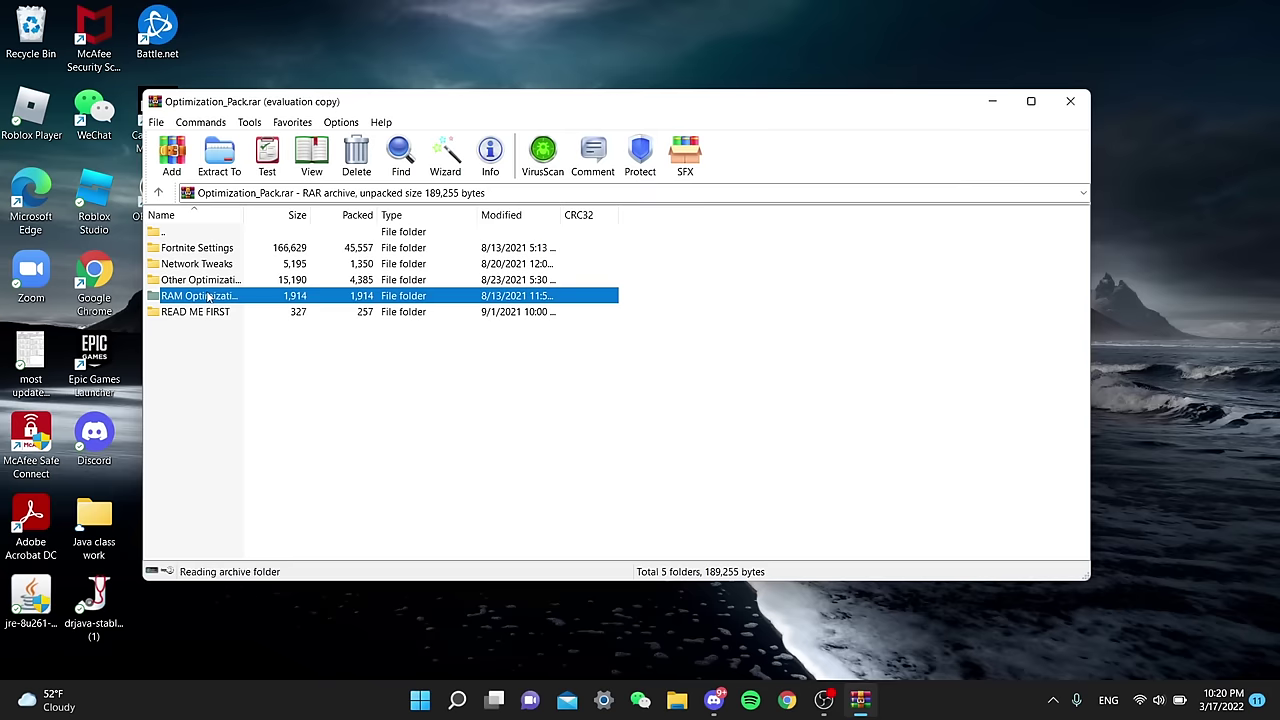
double_click(208, 295)
double_click(199, 233)
double_click(197, 247)
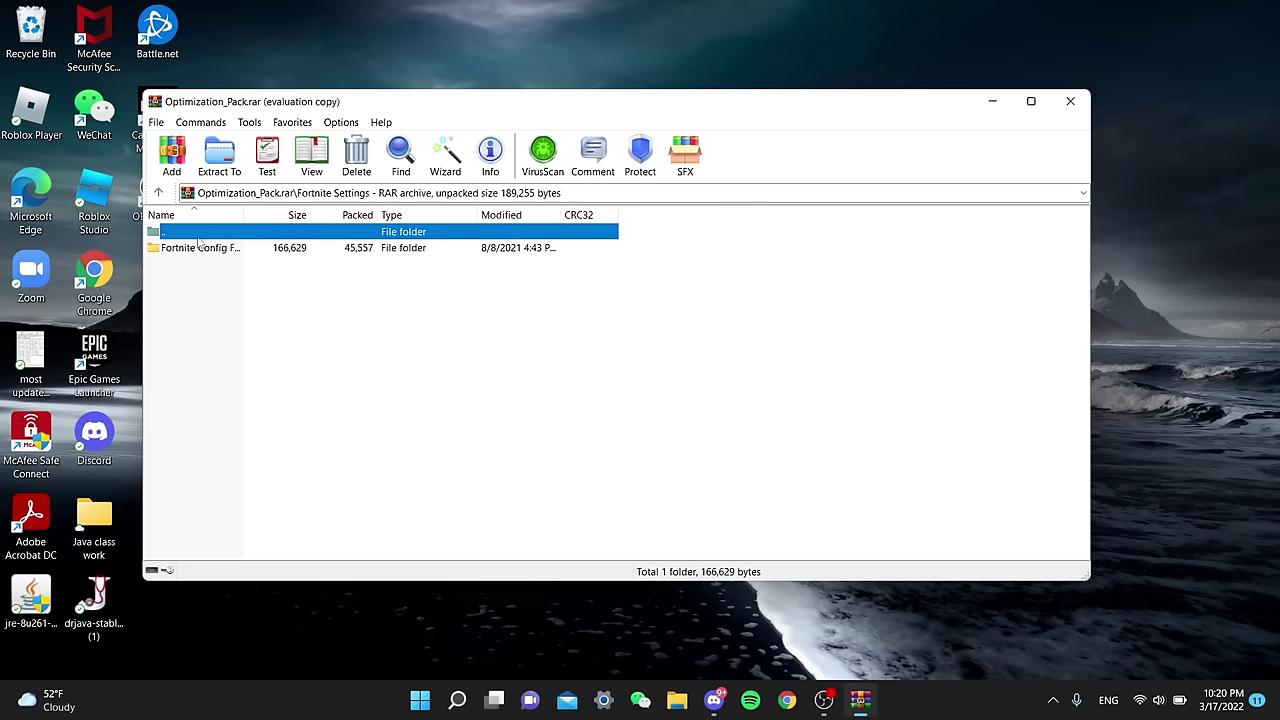
double_click(205, 232)
click(192, 263)
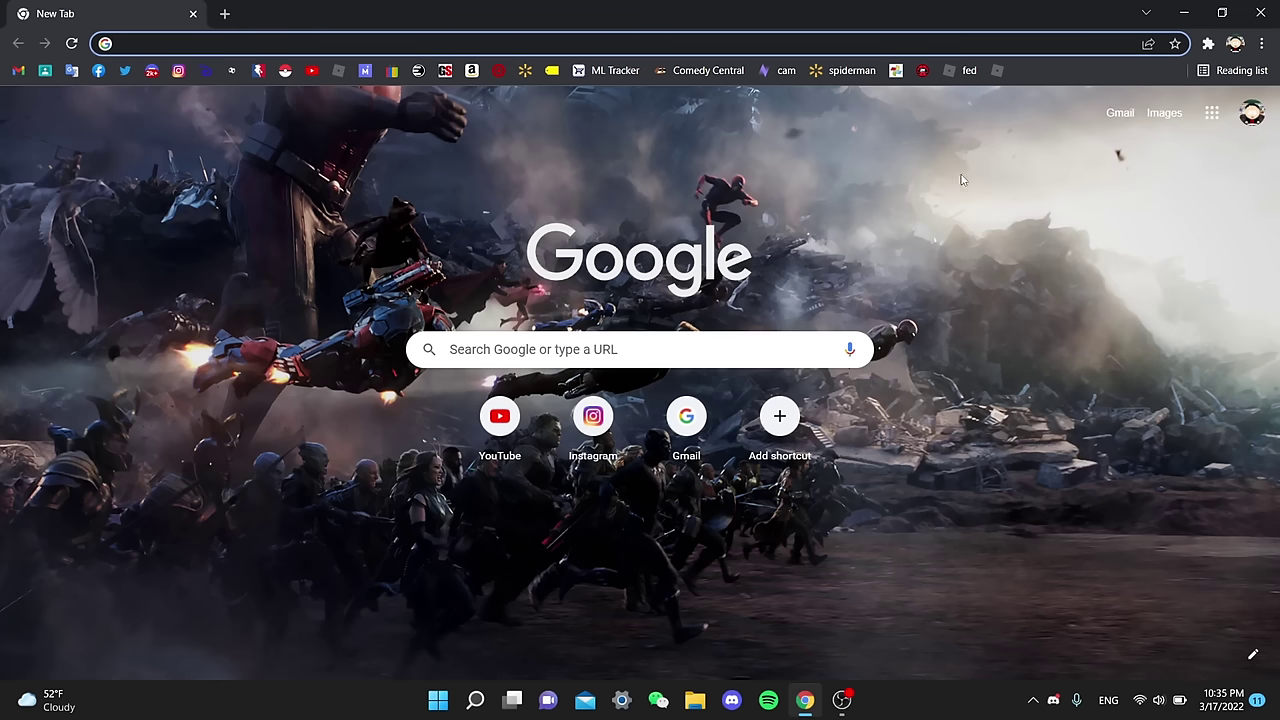
- In Chrome's System settings, turn off hardware acceleration and background apps running after Chrome is closed, and close the browser
click(1262, 43)
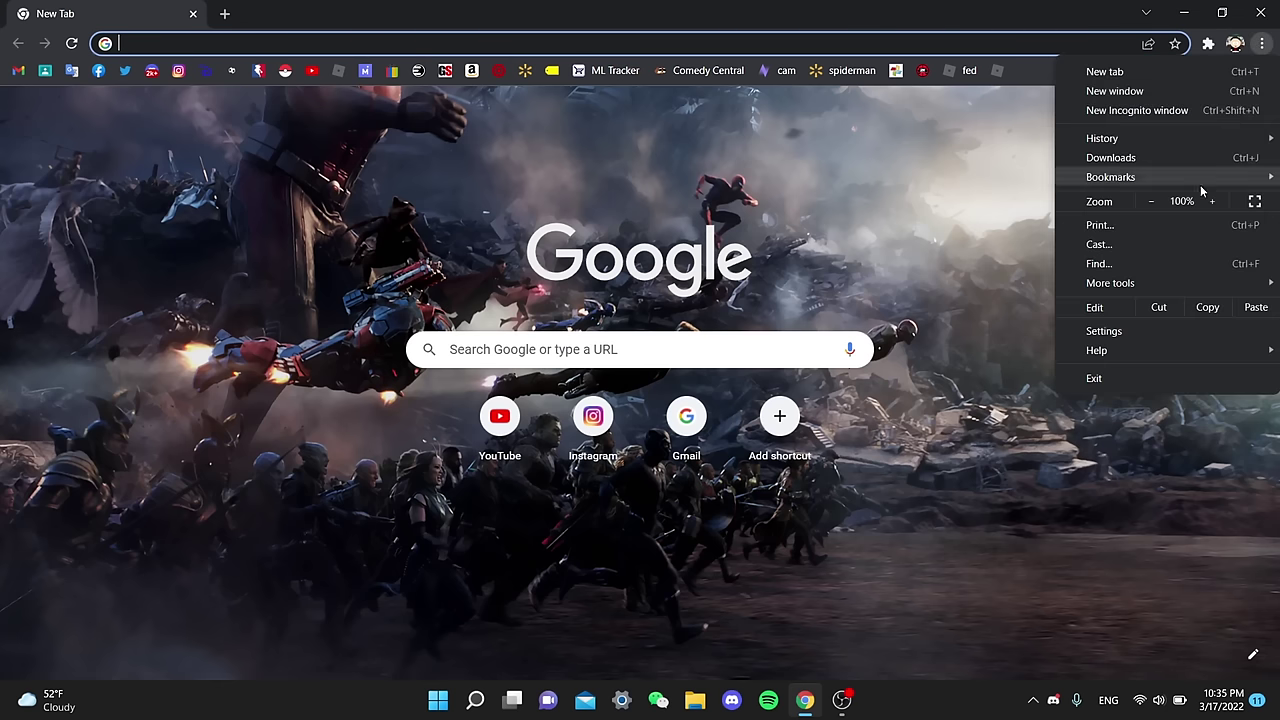
click(1070, 325)
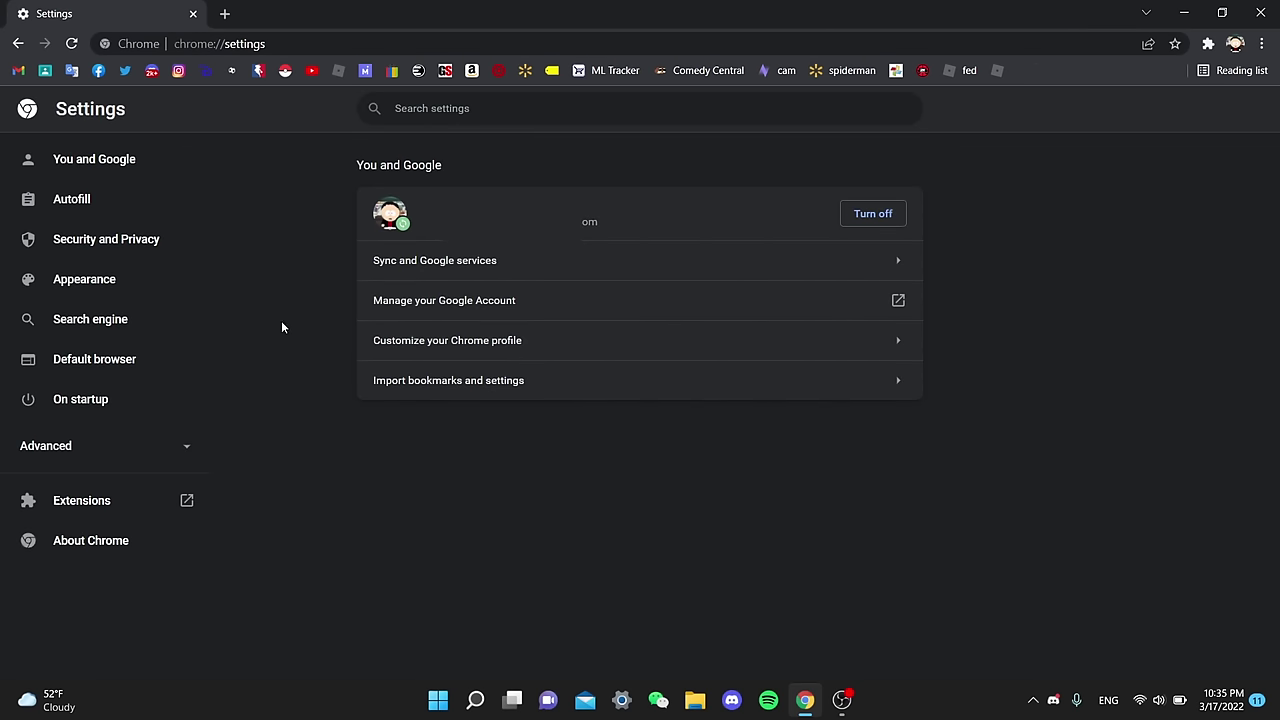
click(68, 447)
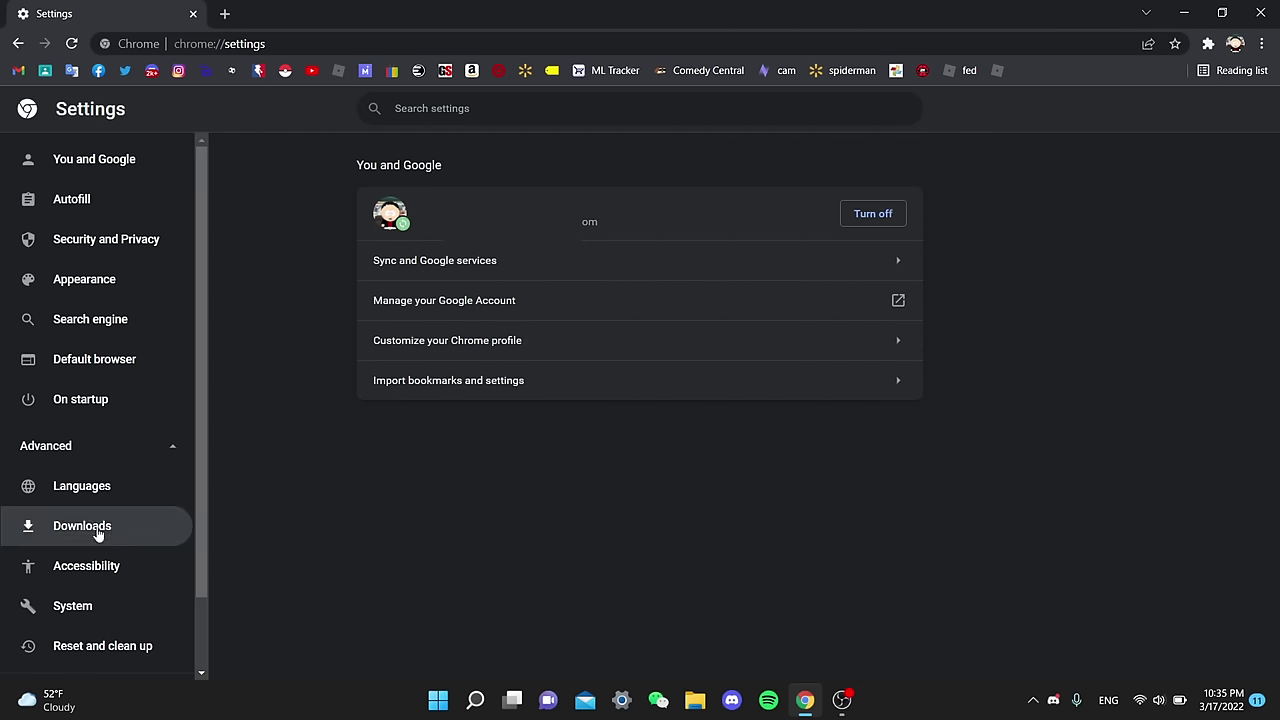
scroll(90, 560, down, 1)
click(104, 528)
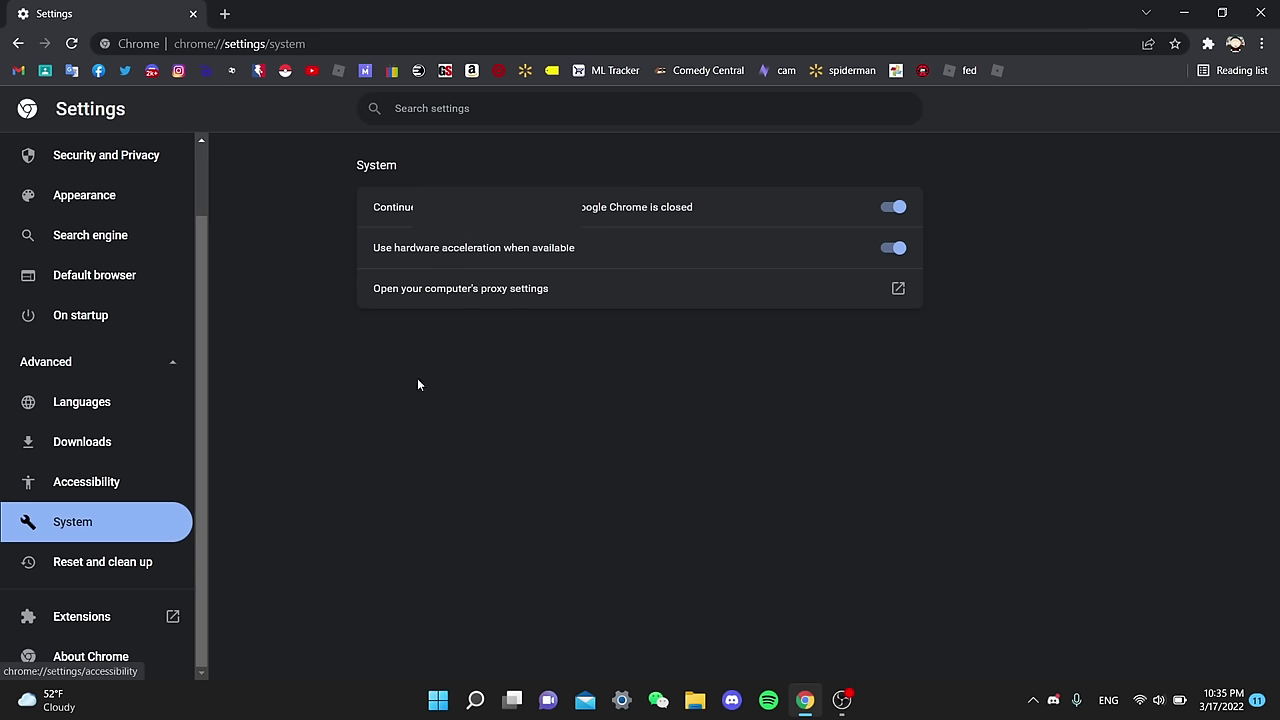
click(900, 252)
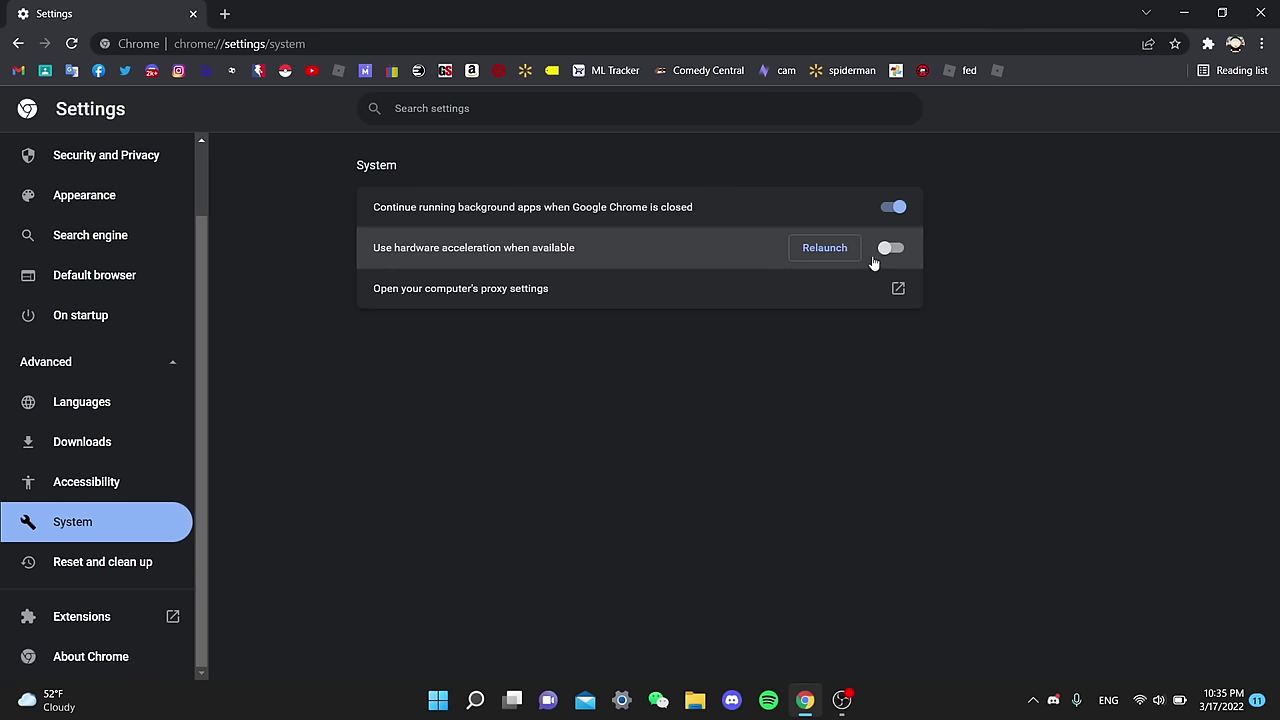
click(900, 208)
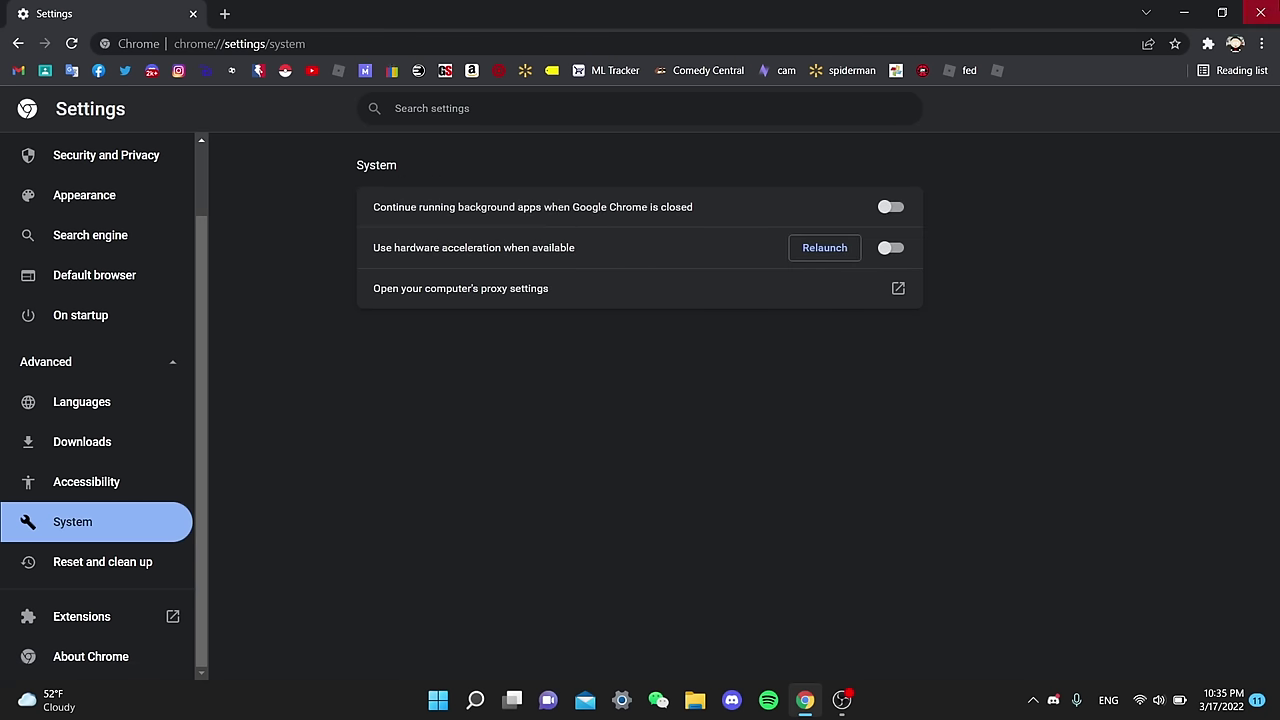
click(1256, 13)
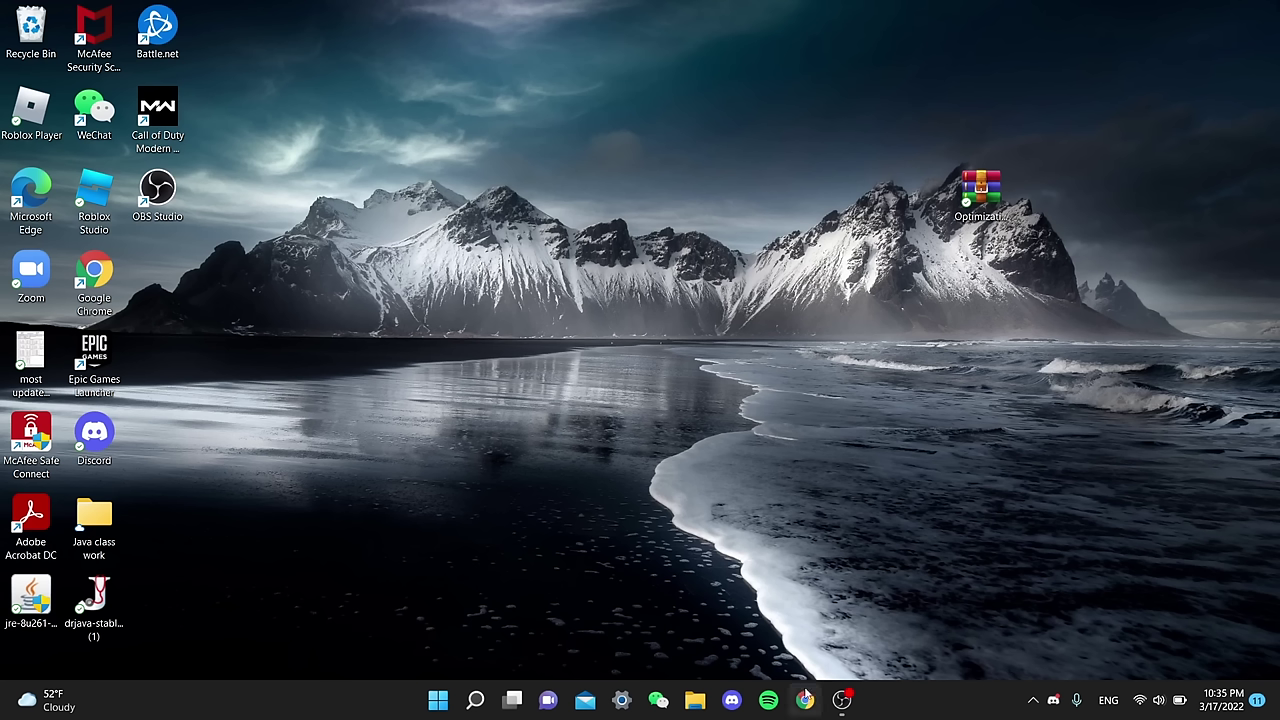
- Reopen Chrome and download the ParkControl installer from bitsum.com/parkcontrol
click(805, 700)
click(271, 300)
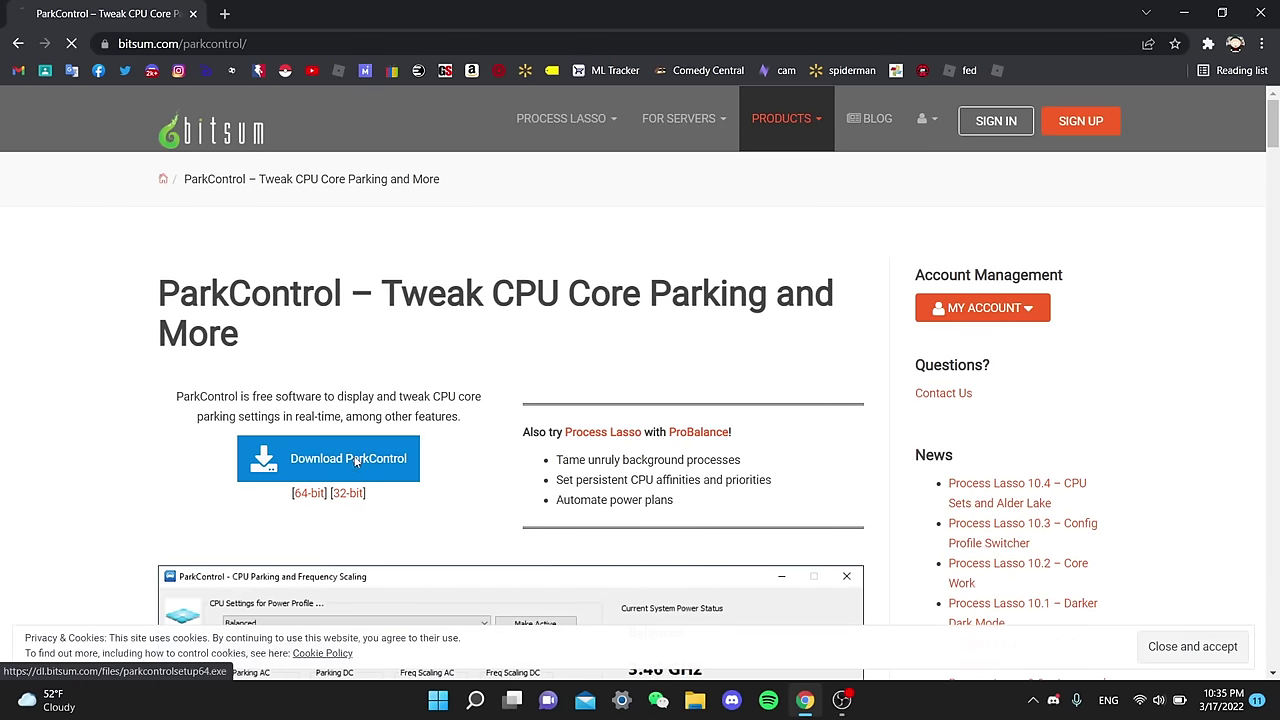
click(355, 460)
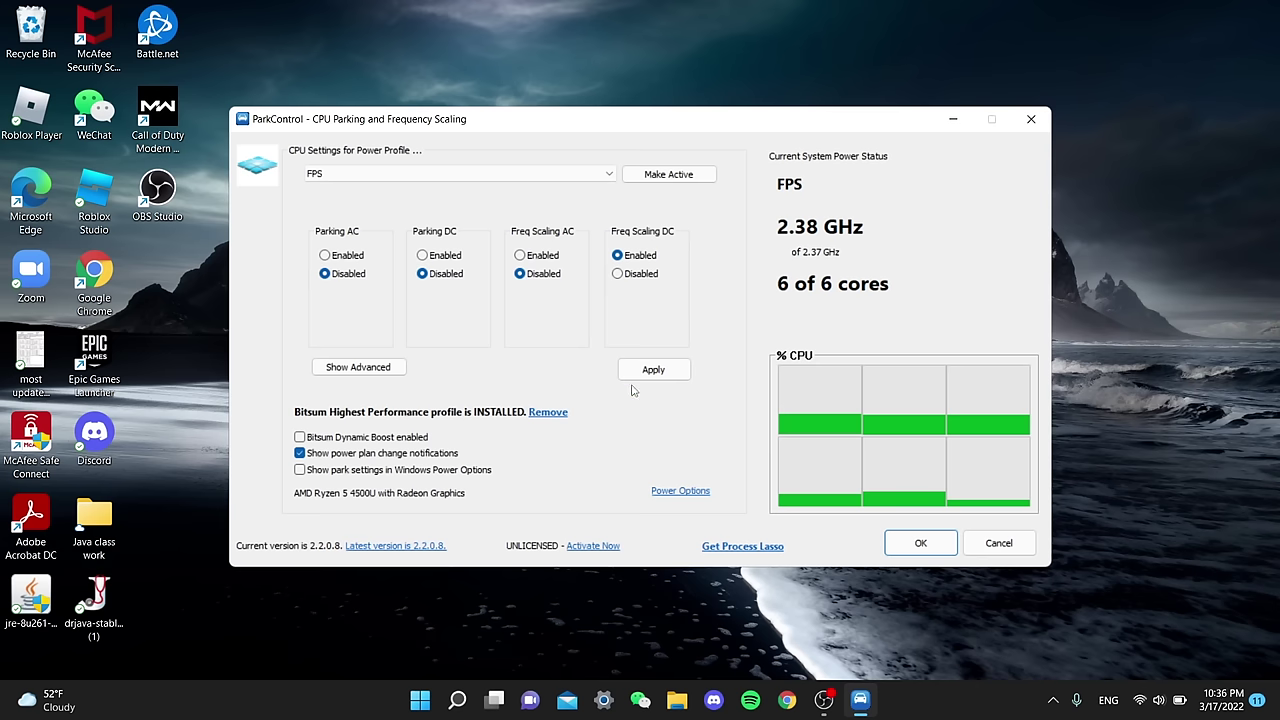
- In ParkControl, enable Parking AC, Parking DC and Freq Scaling AC for the FPS power profile and apply the settings
click(448, 256)
click(356, 256)
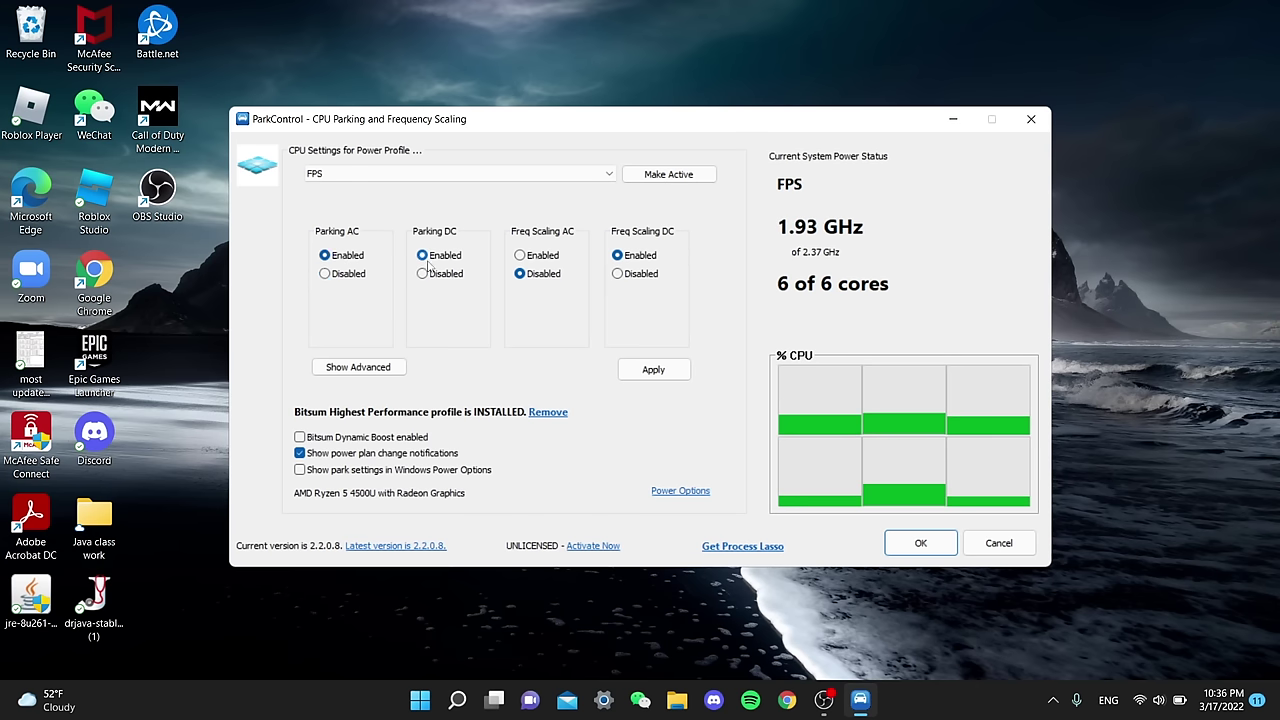
click(531, 262)
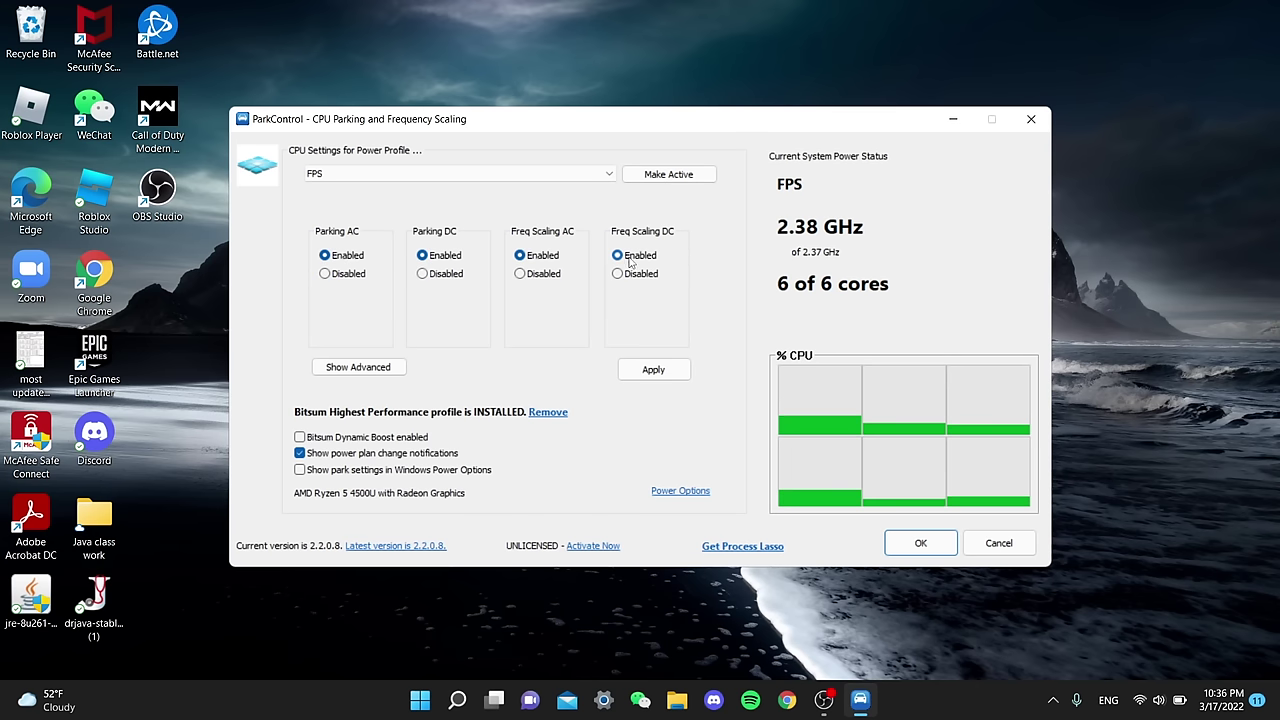
click(660, 371)
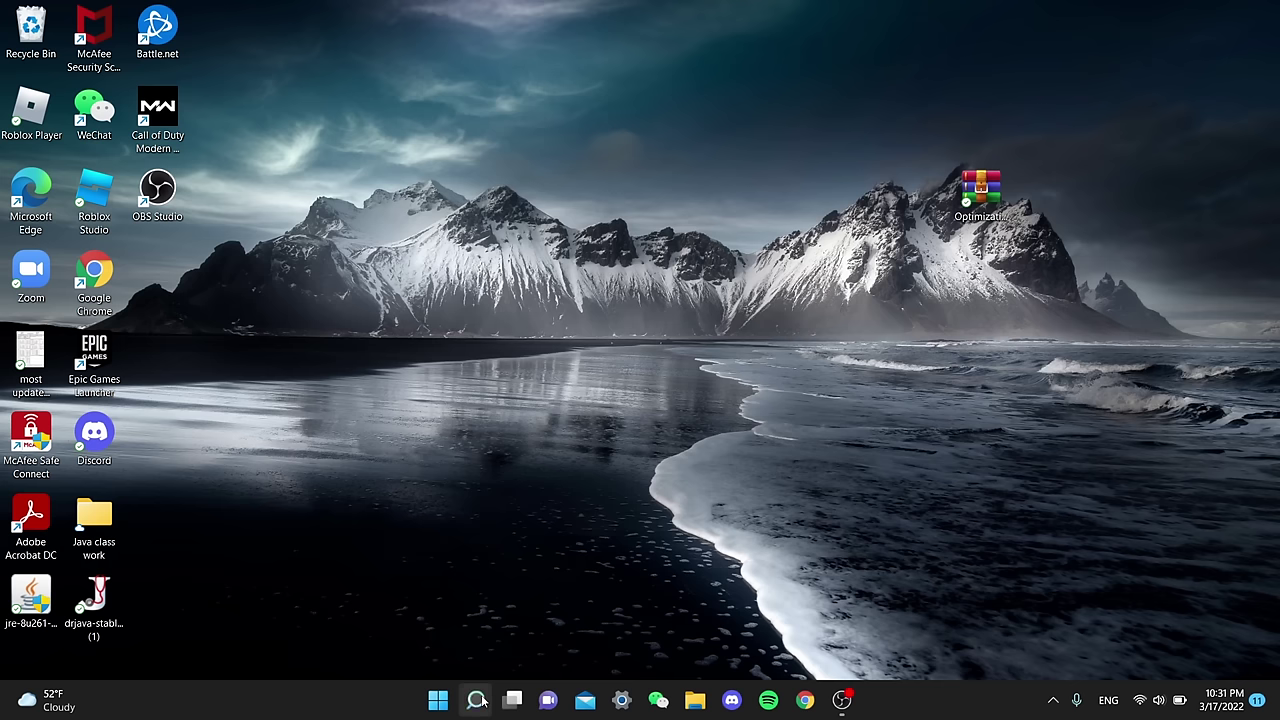
- Open Windows Power Options and start a new power plan named FPS based on High performance
click(481, 700)
text(power o)
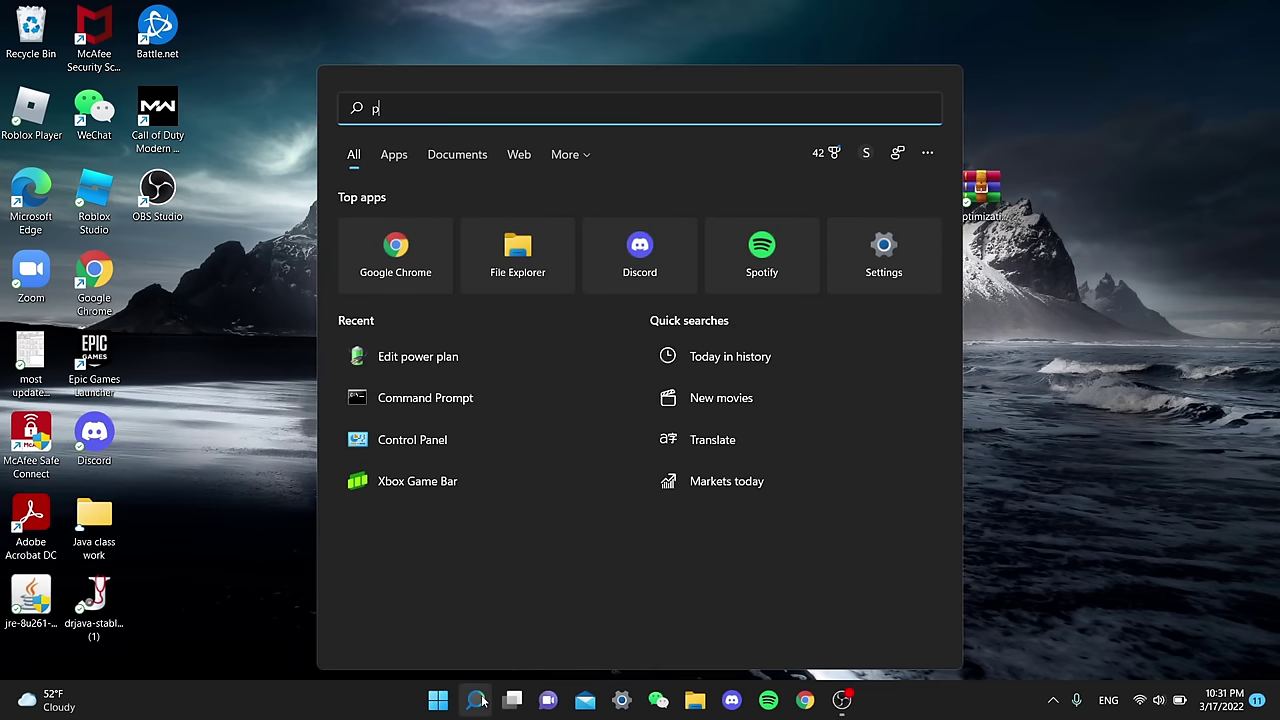
click(481, 700)
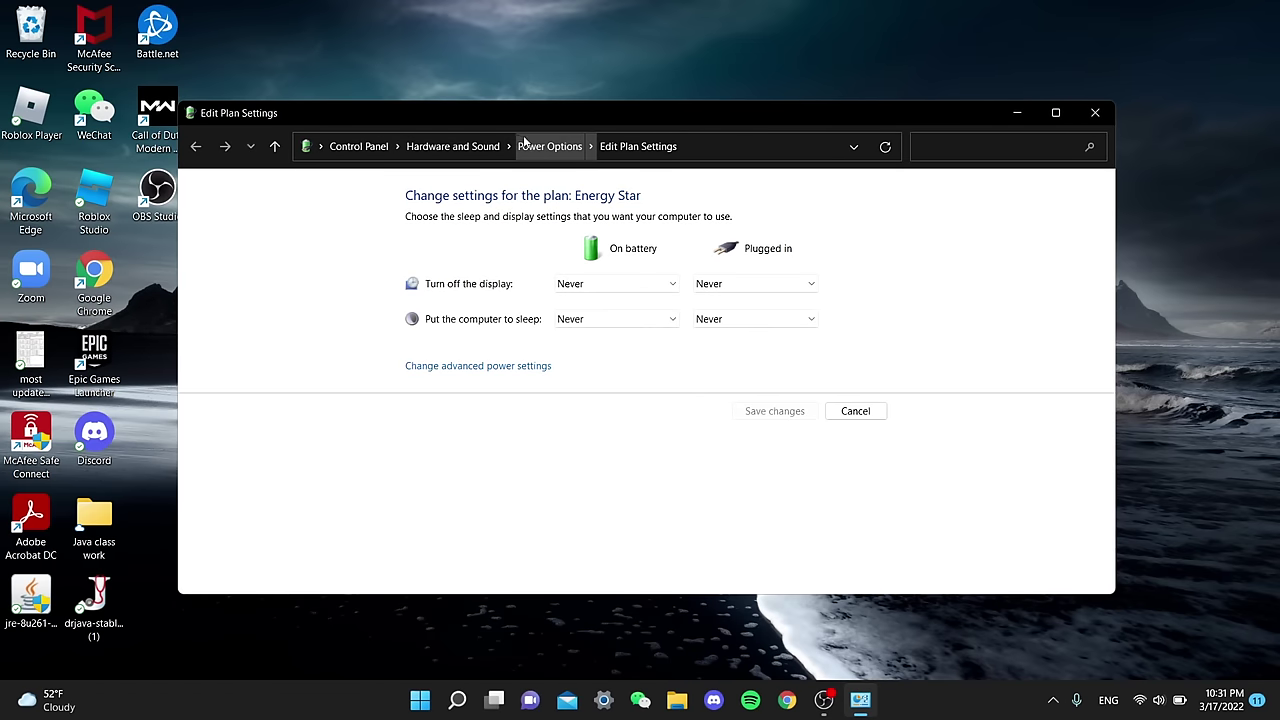
click(524, 145)
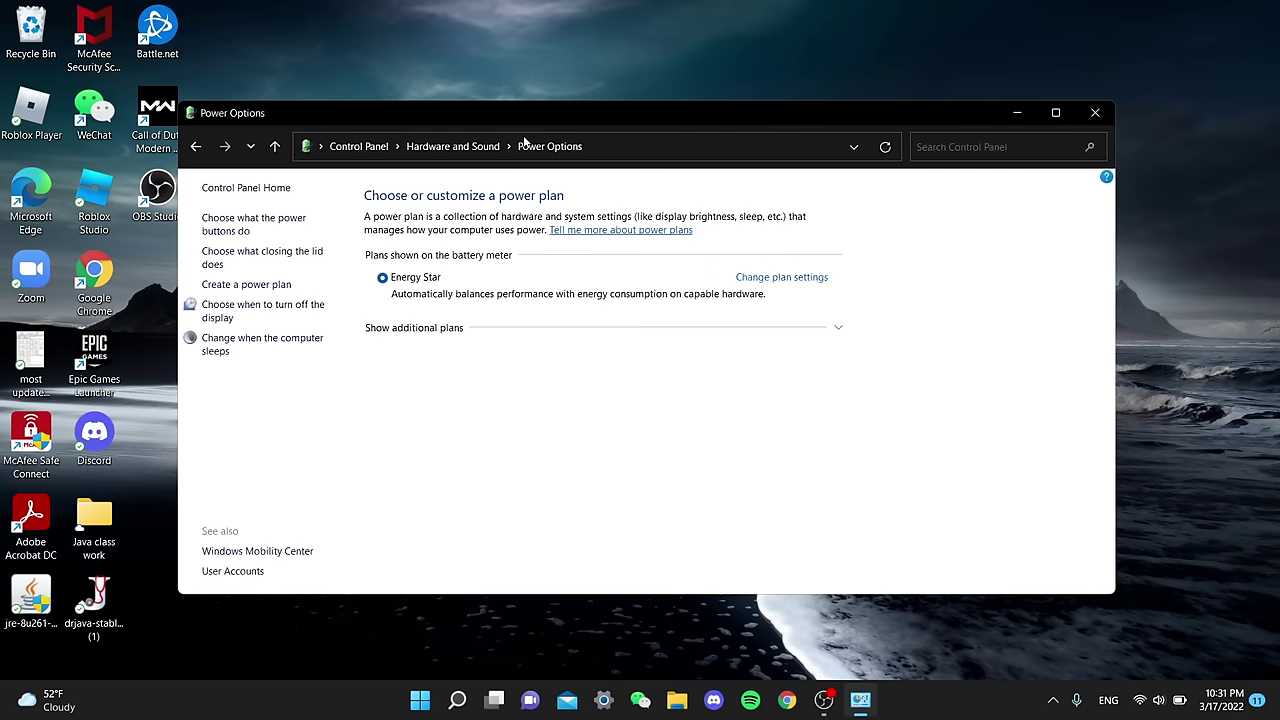
click(250, 285)
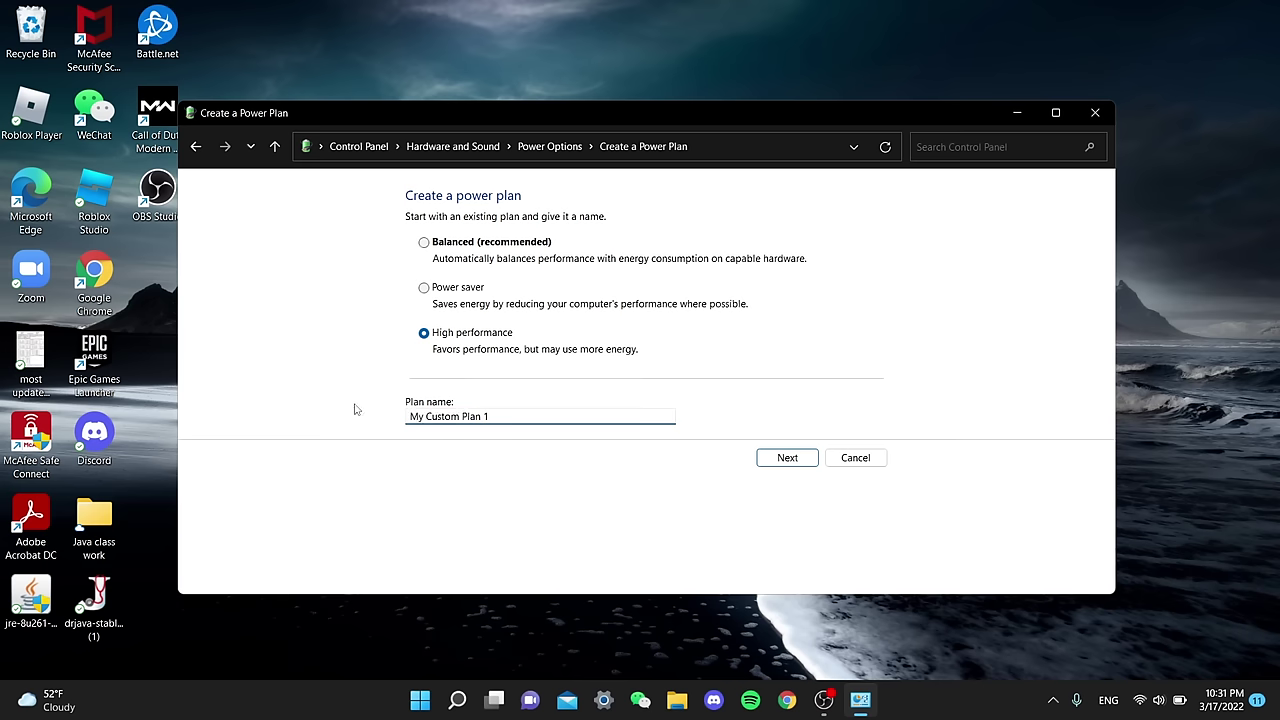
key(ctrl+a)
text(FPS)
key(Return)
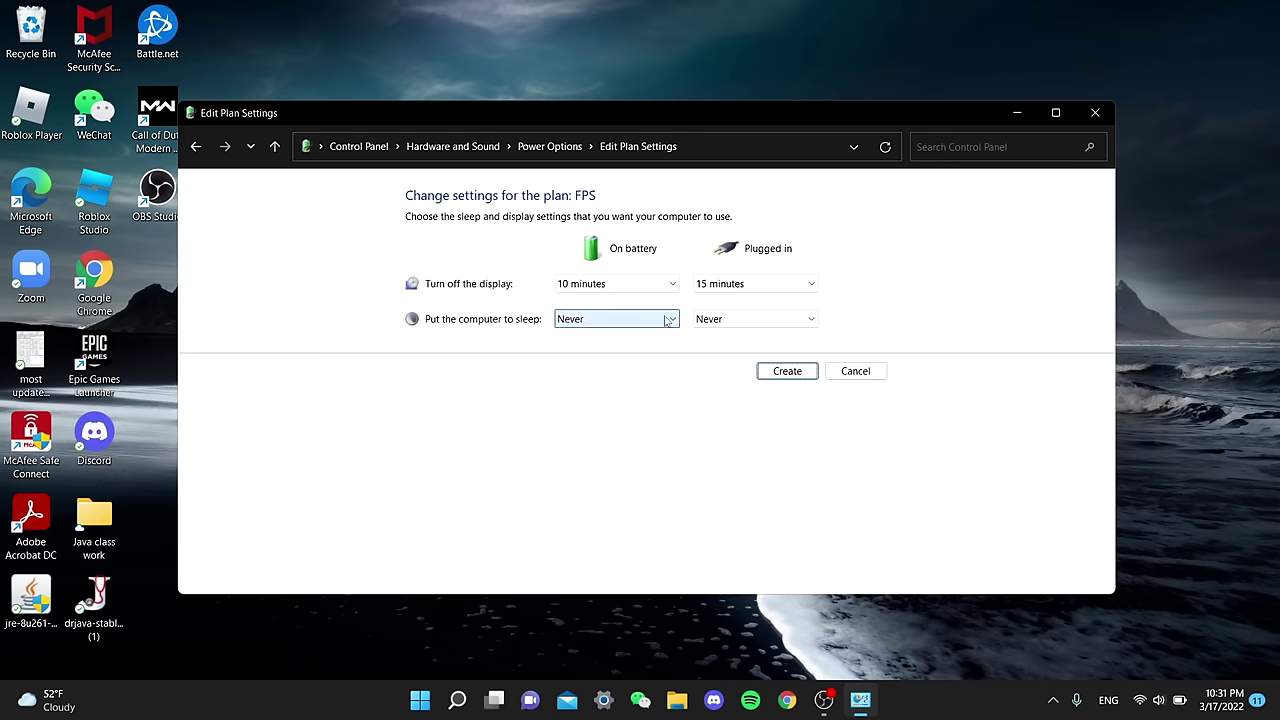
- Set the FPS plan's display turn-off to Never on battery and plugged in, and create the plan
click(665, 284)
click(574, 503)
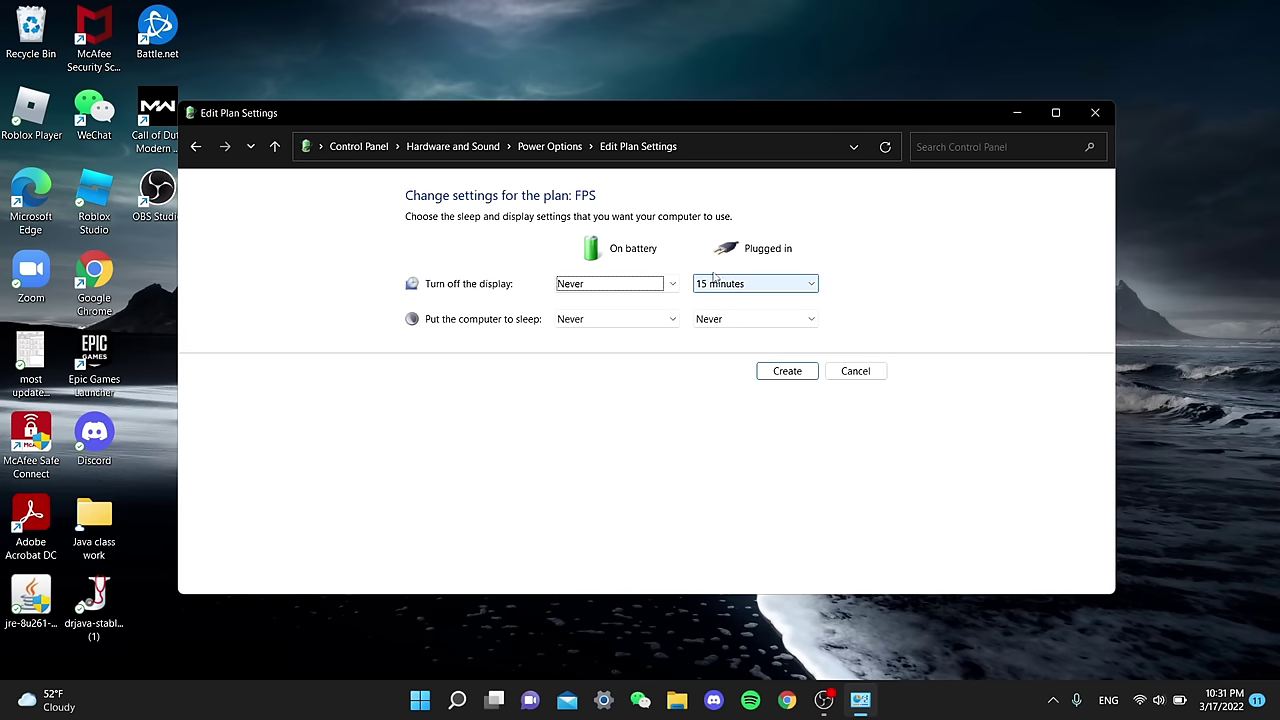
click(714, 284)
click(730, 503)
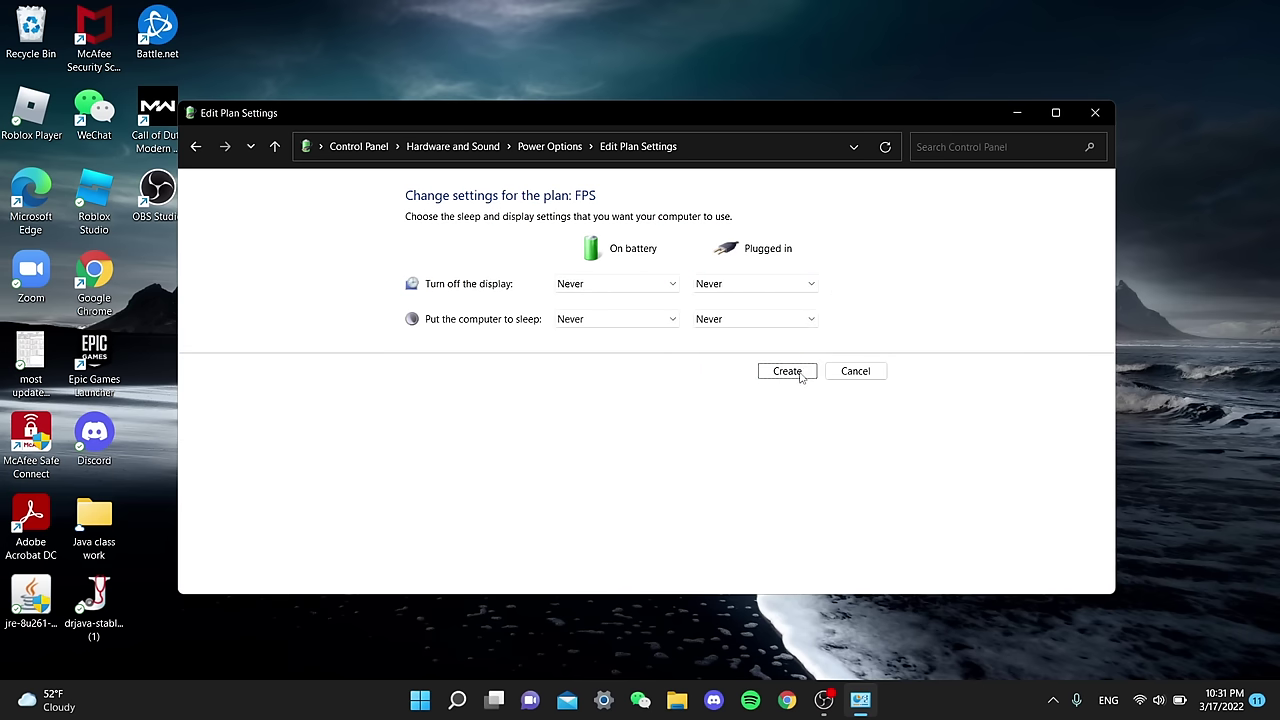
click(787, 371)
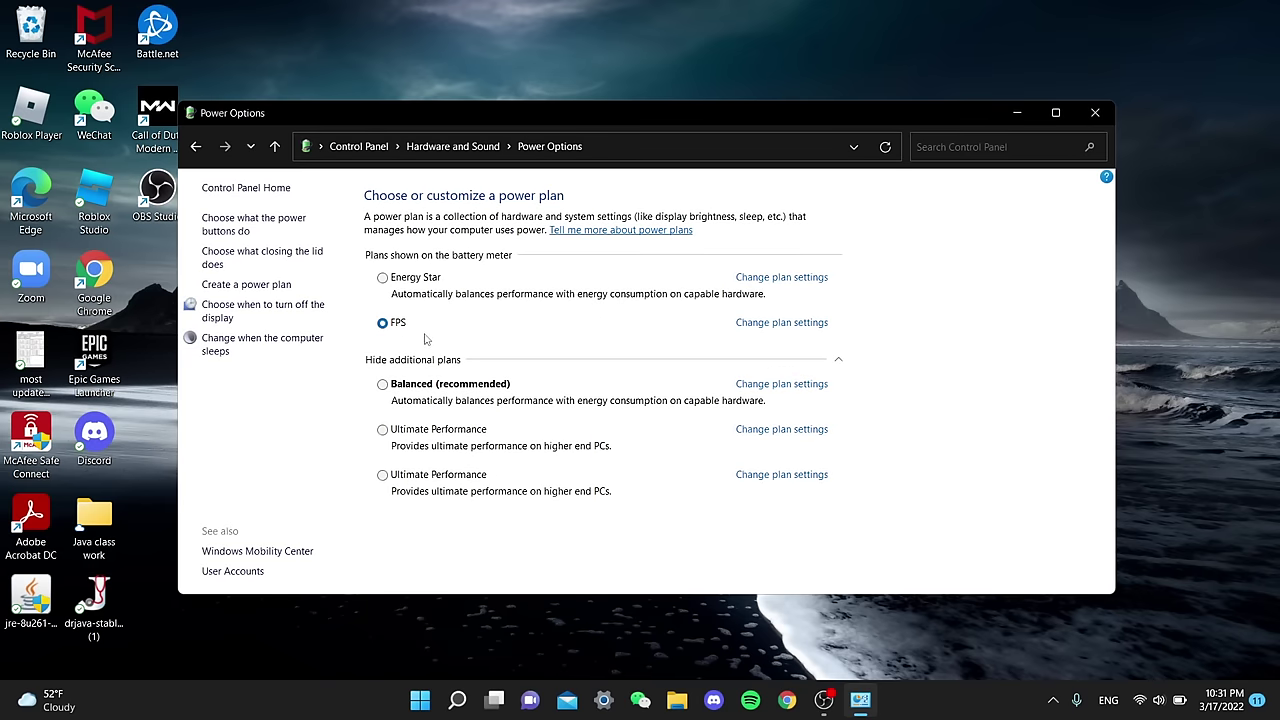
click(442, 436)
key(alt+F4)
- Open Command Prompt and run powercfg -duplicatescheme e9a42b02-d5df-448d-aa00-03f14749eb61 to add an Ultimate Performance plan
click(476, 700)
text(comma)
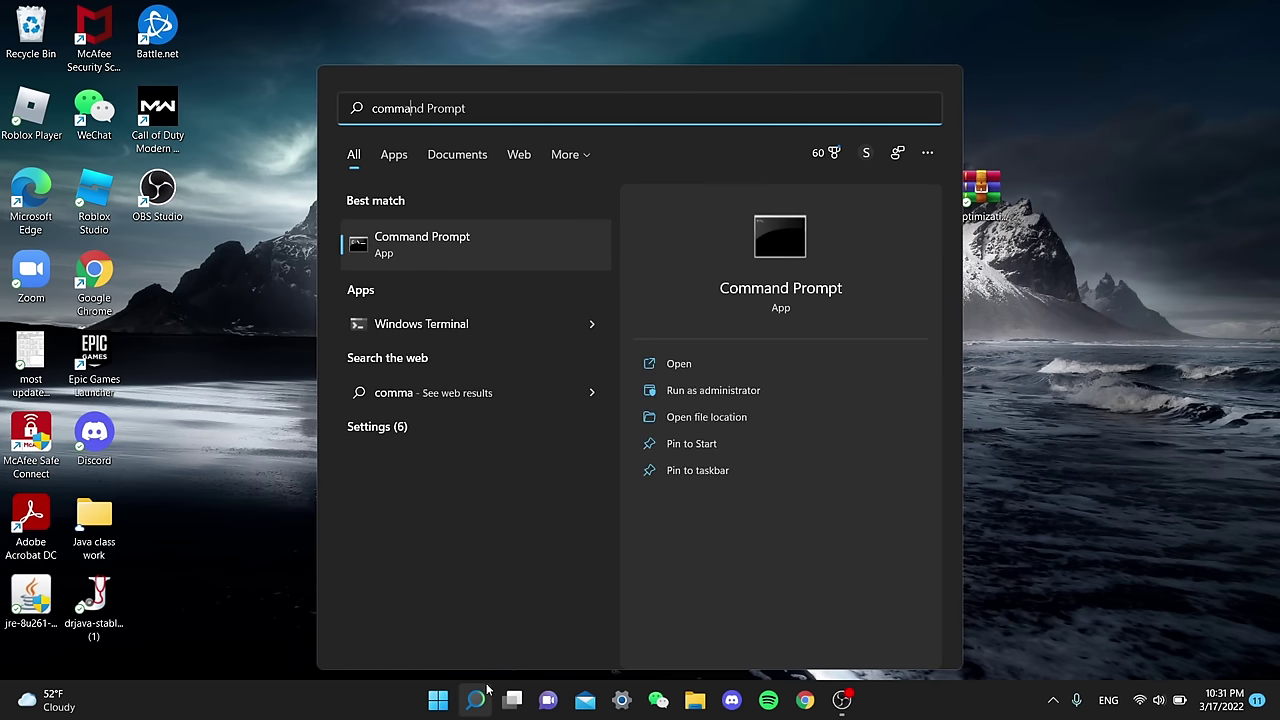
key(Return)
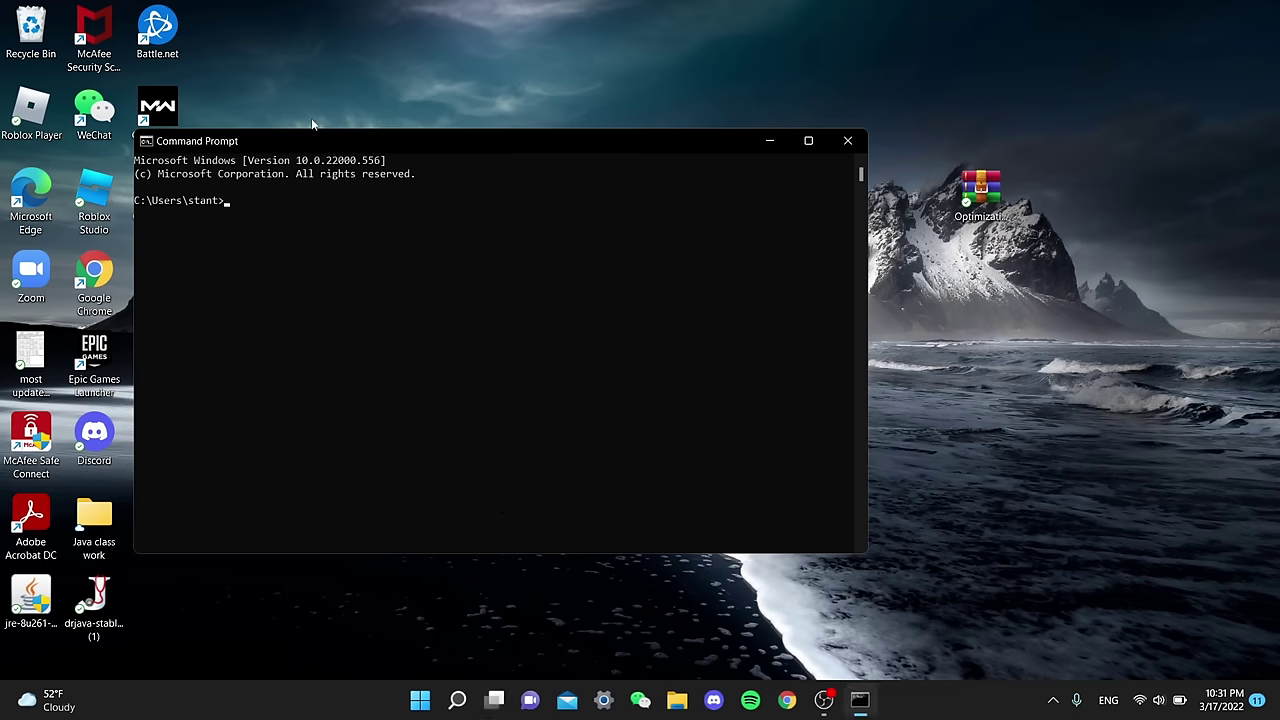
right_click(275, 224)
key(Return)
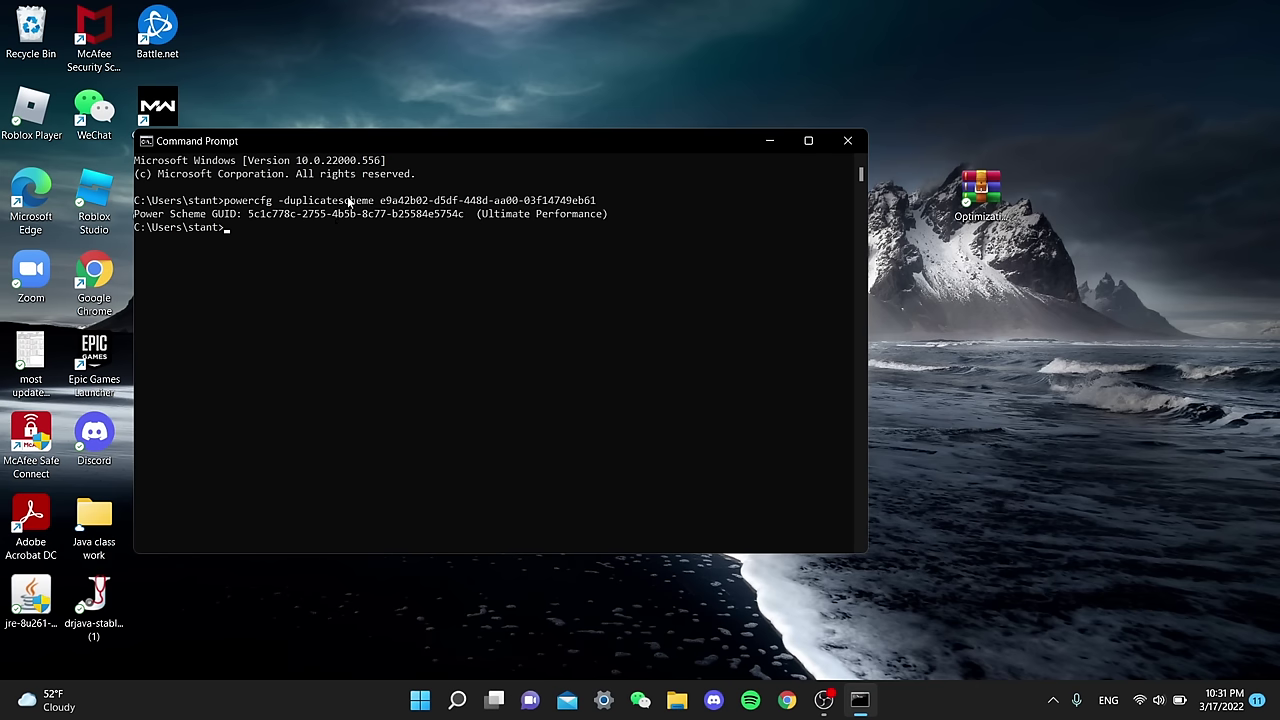
- Close the Command Prompt, view the power plan list in Power Options, and close the window
click(847, 140)
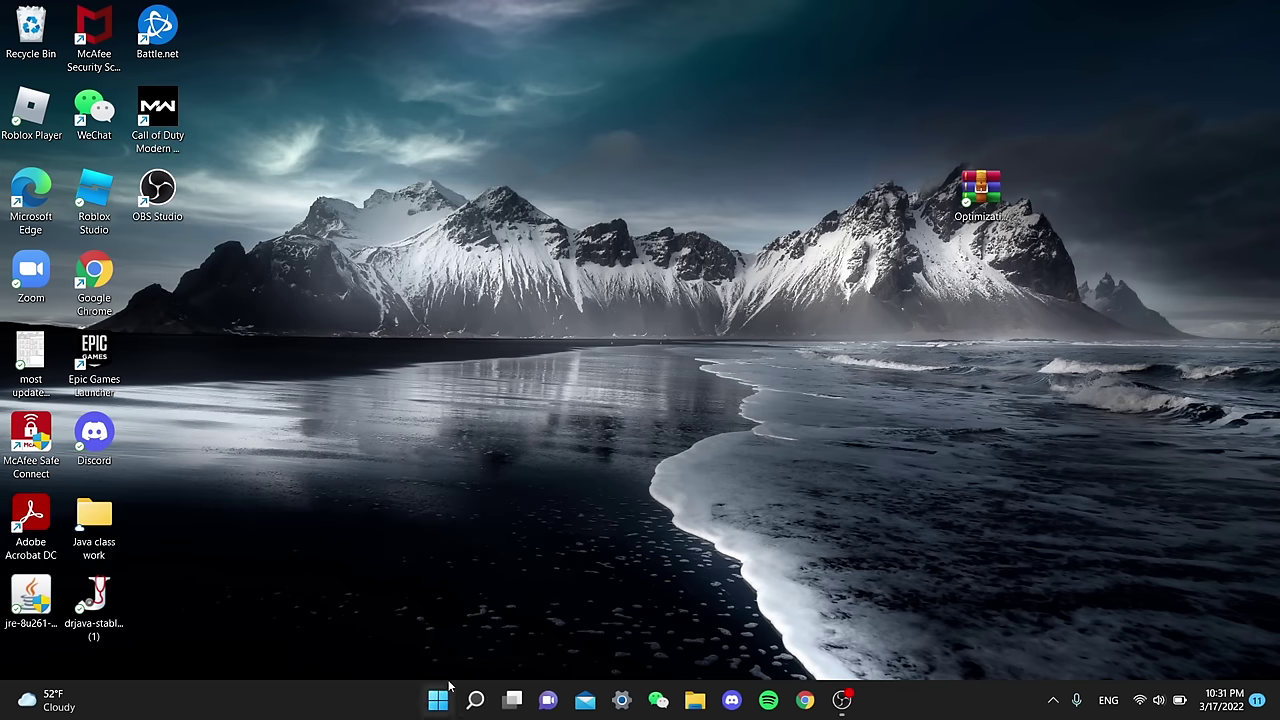
click(475, 700)
text(power)
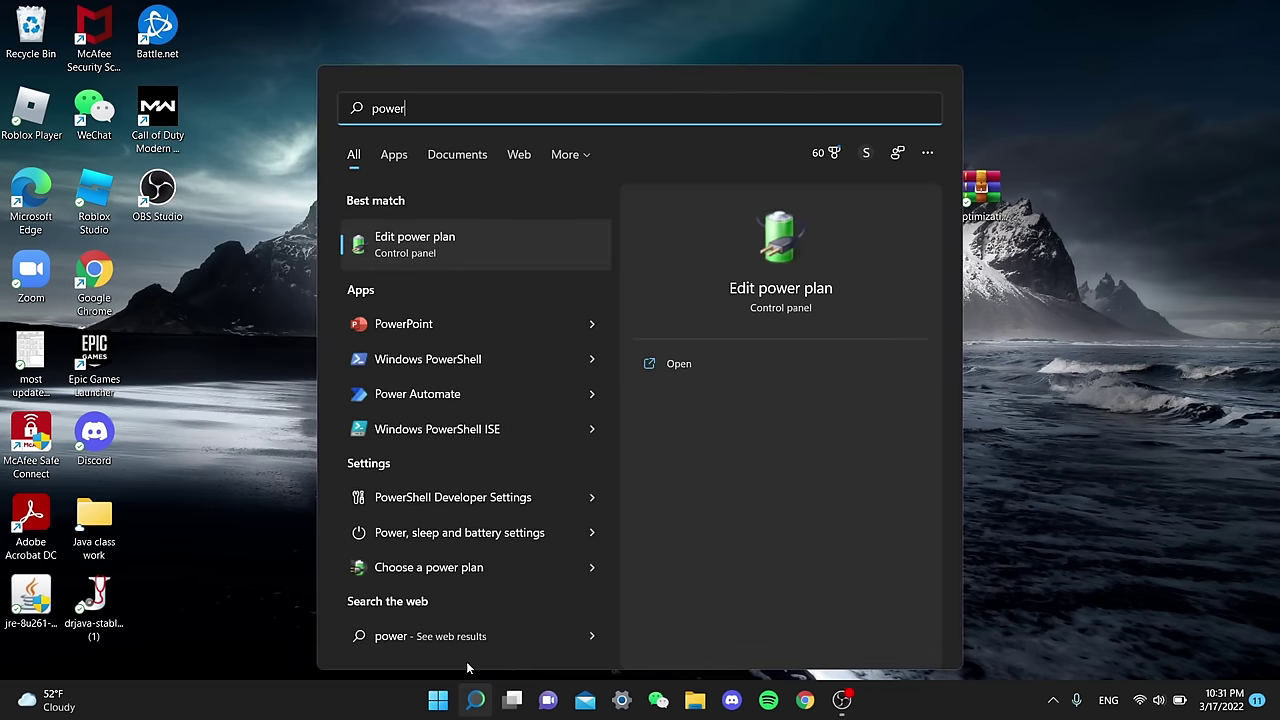
key(Return)
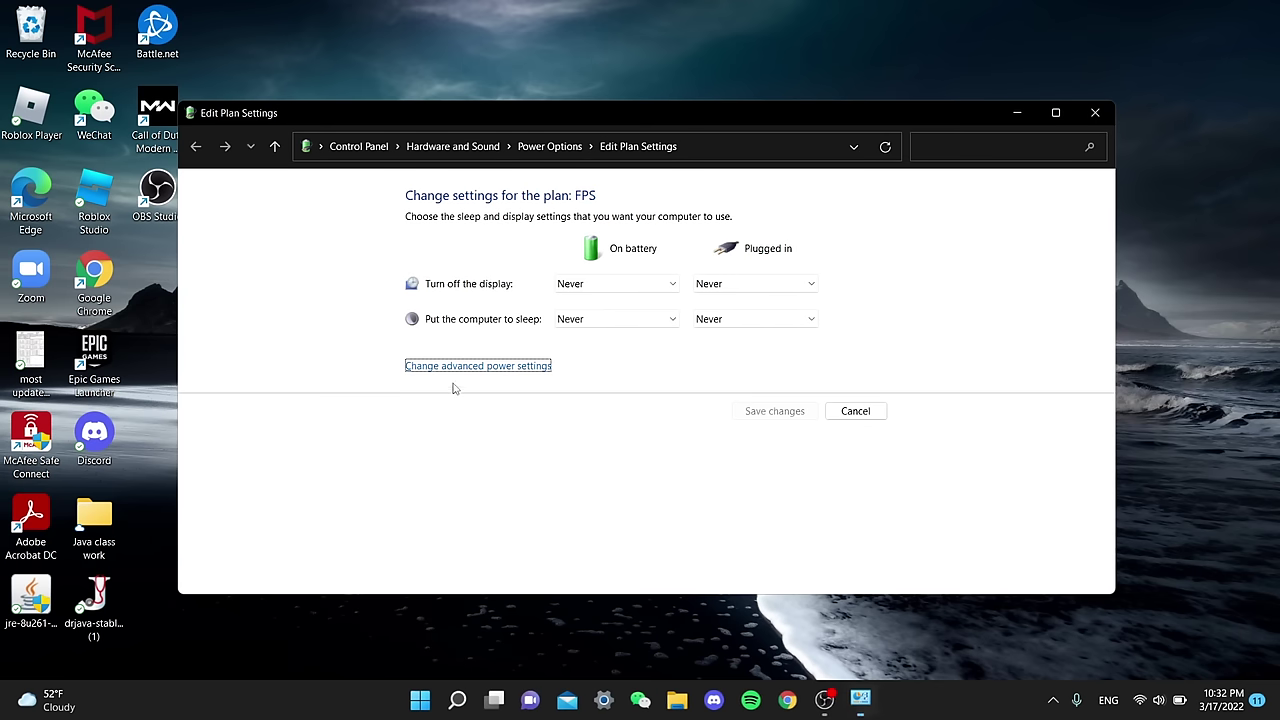
click(549, 146)
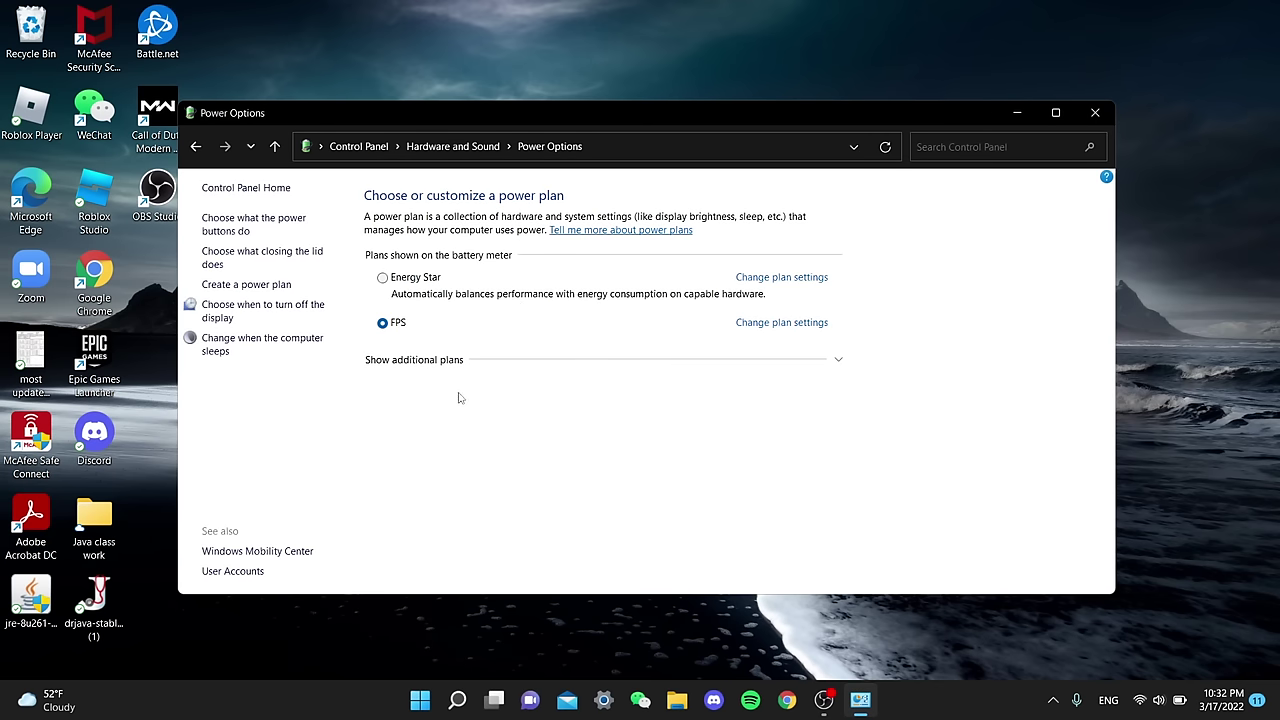
click(1095, 112)
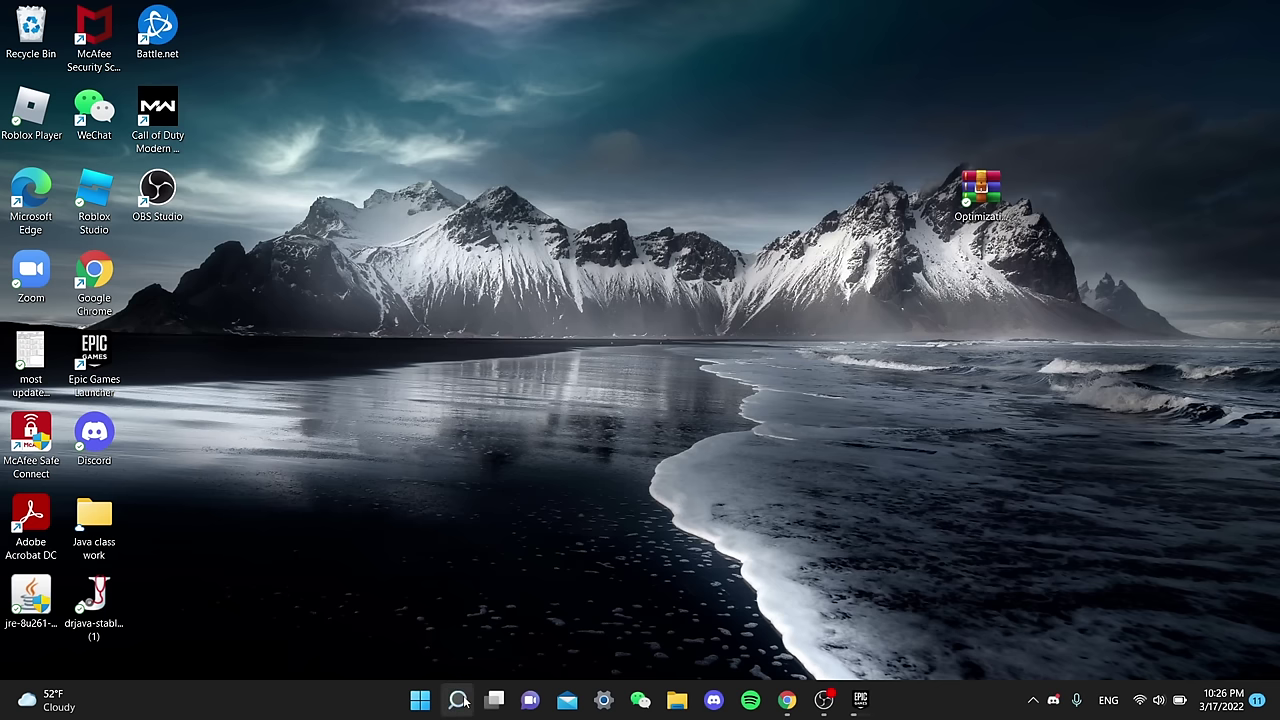
- Open Control Panel, find the advanced system settings, and open the Performance settings for visual effects
click(458, 699)
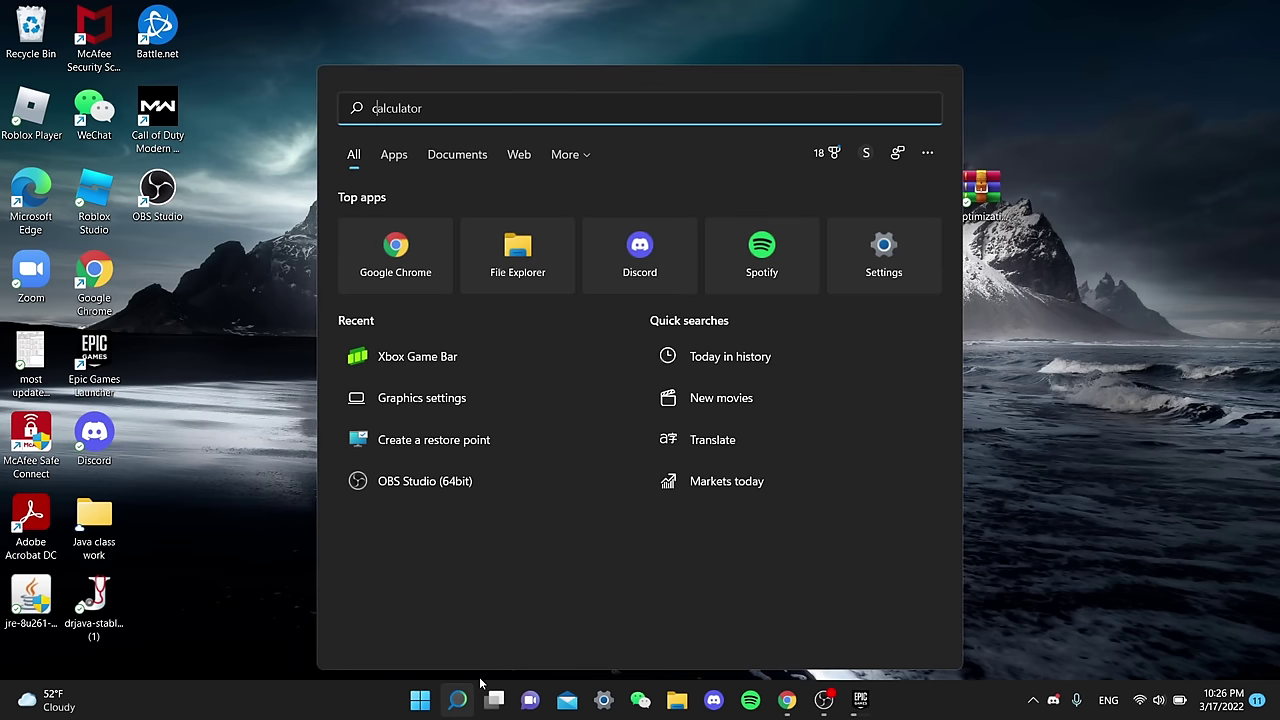
text(control Panel)
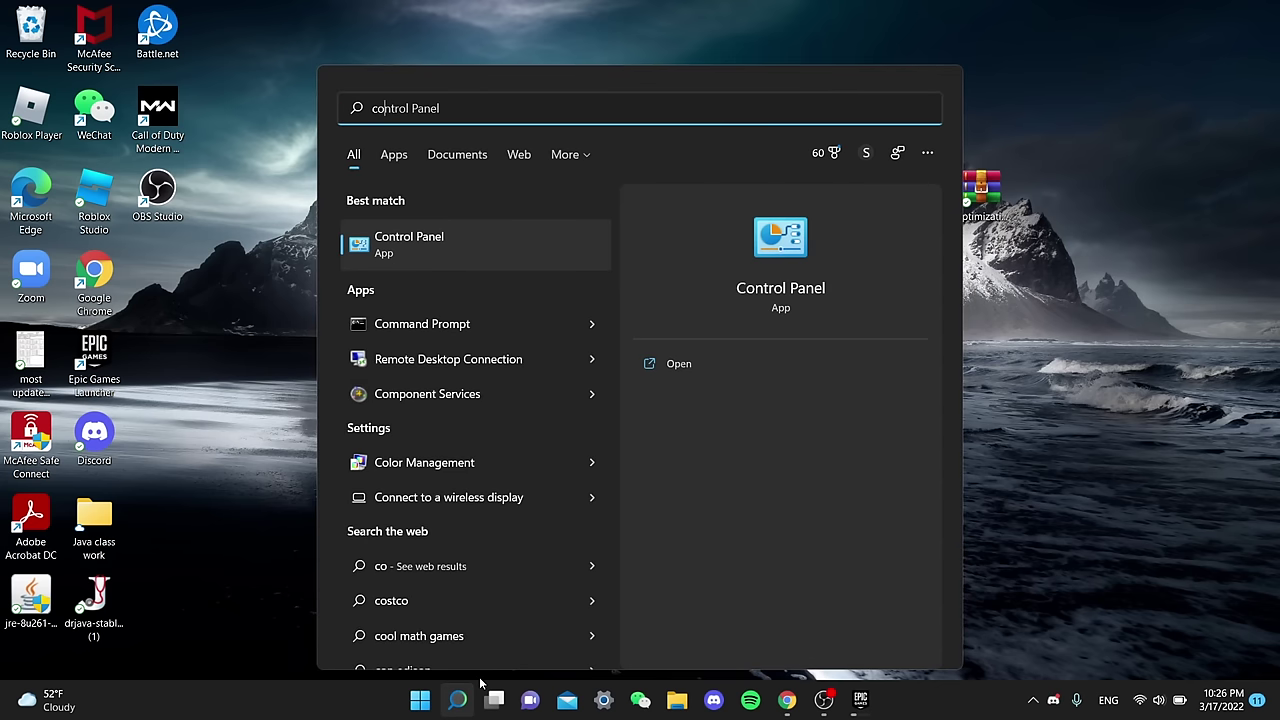
click(396, 248)
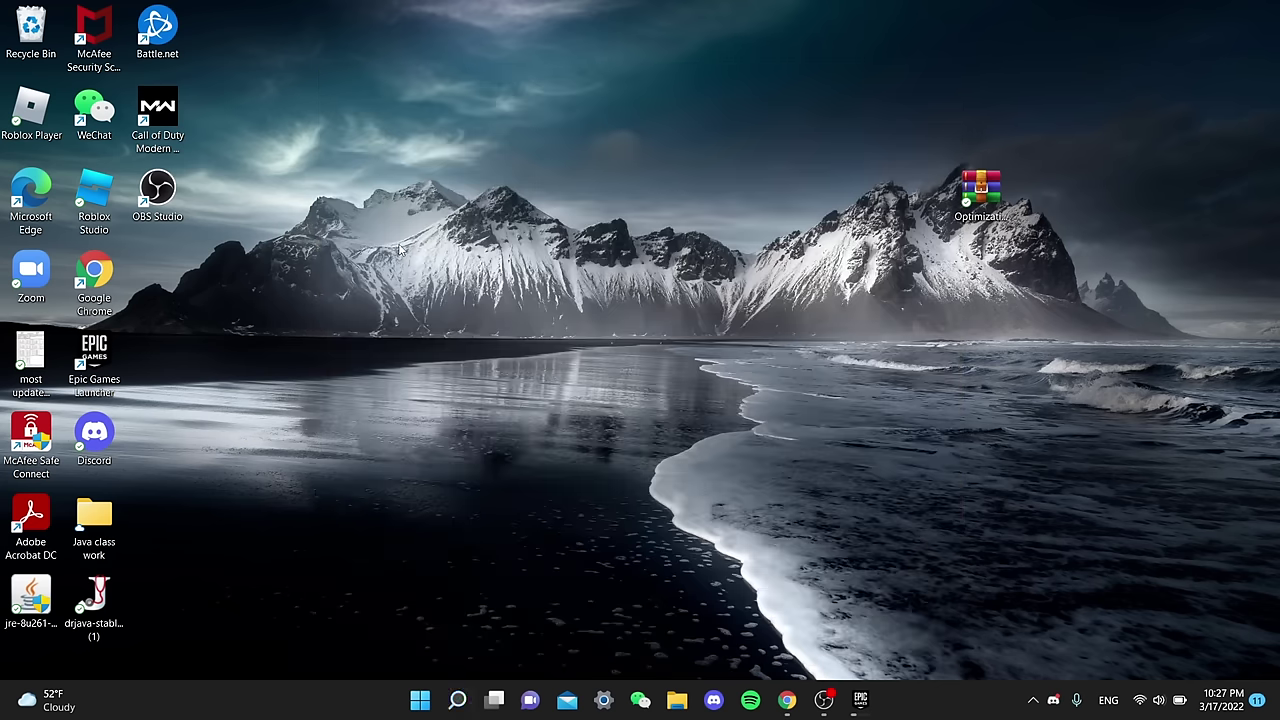
text(advanced)
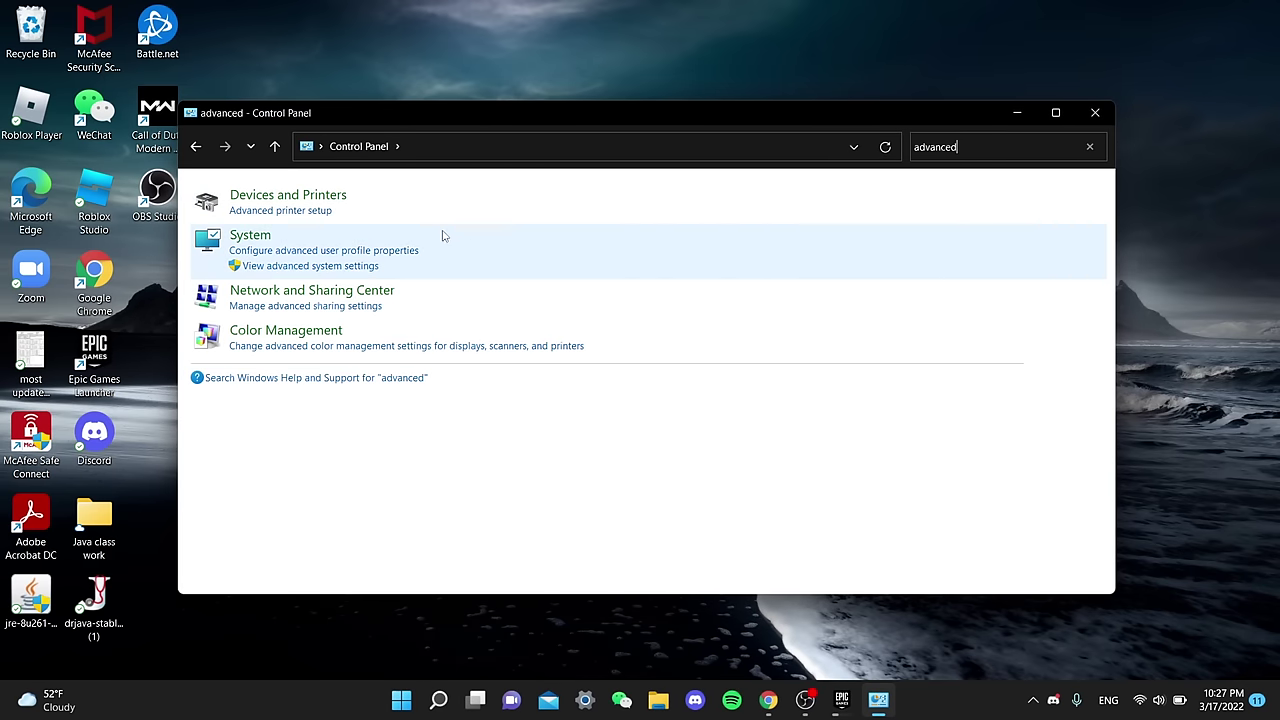
click(272, 267)
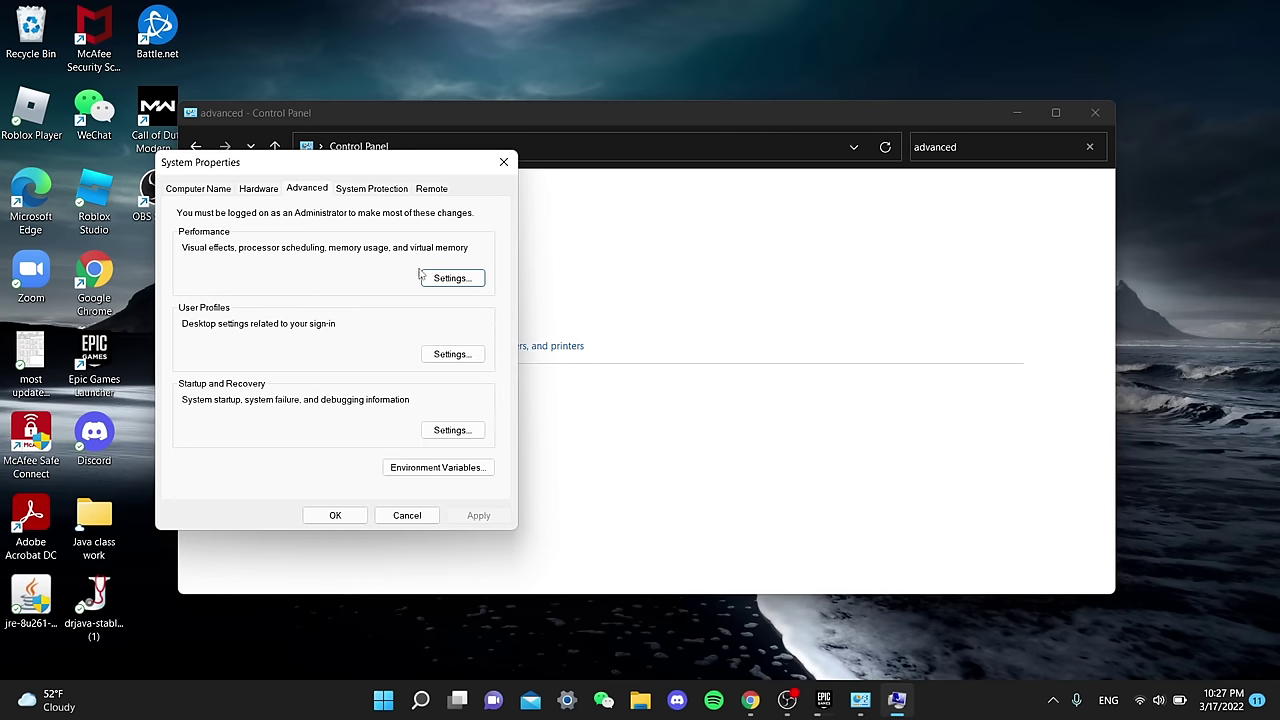
click(452, 278)
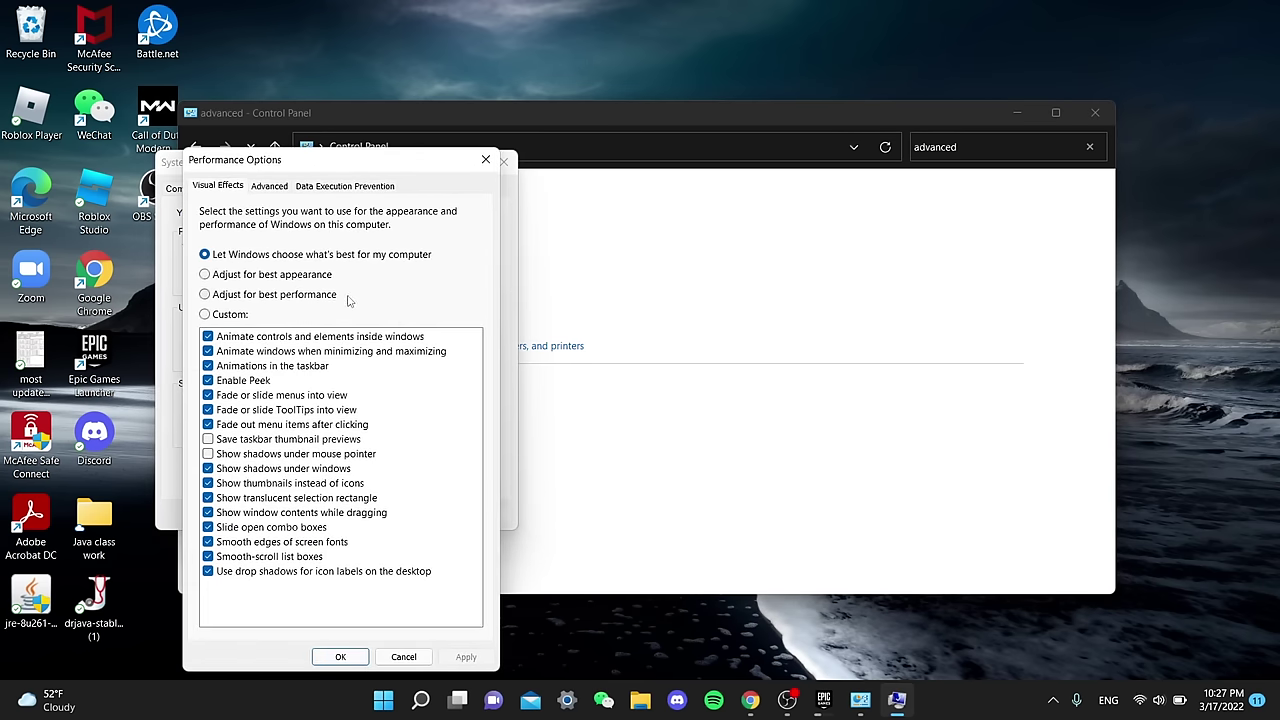
- Turn off all visual effects except Smooth edges of screen fonts and Show thumbnails instead of icons, using the Custom option, and apply
click(204, 316)
click(204, 294)
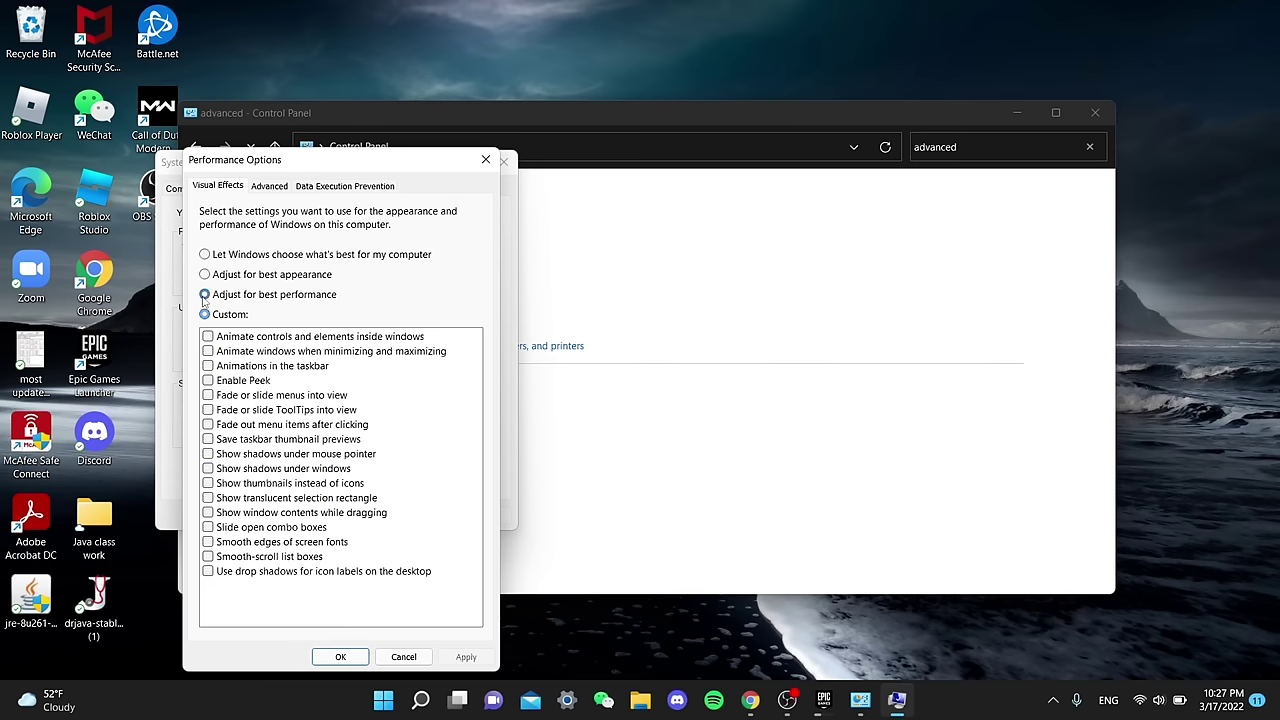
click(204, 314)
click(208, 542)
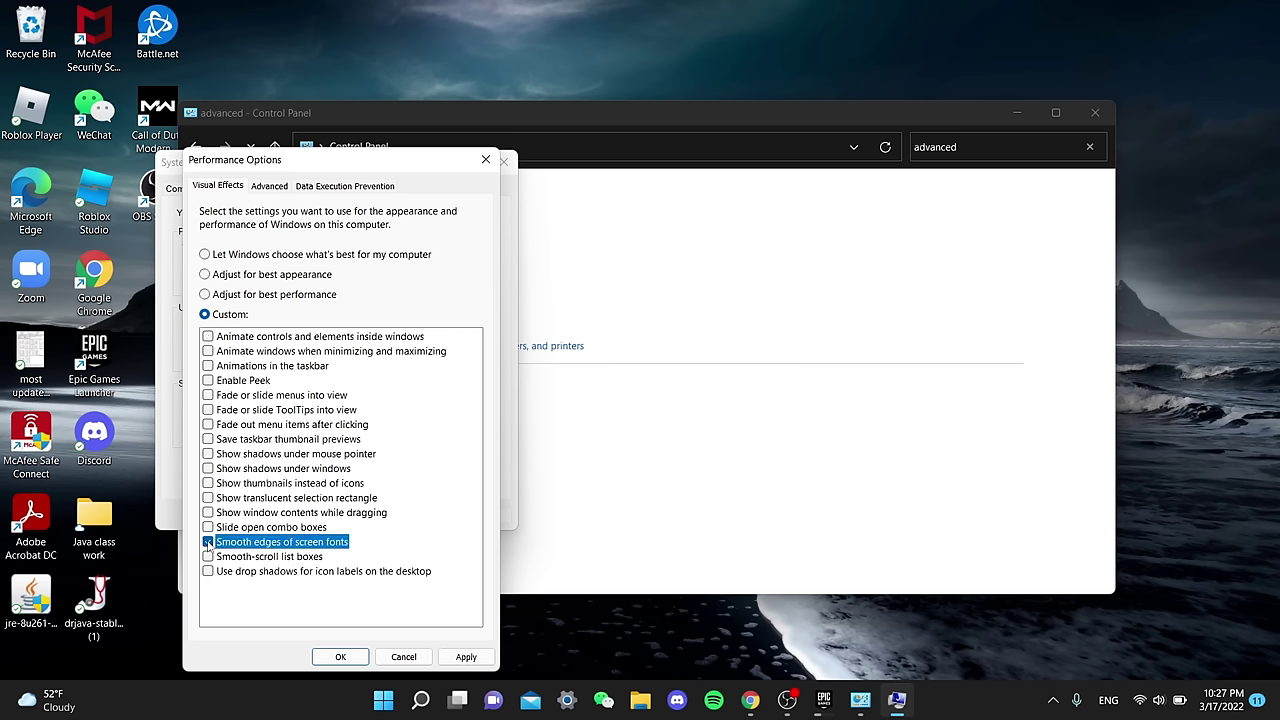
click(208, 483)
click(463, 656)
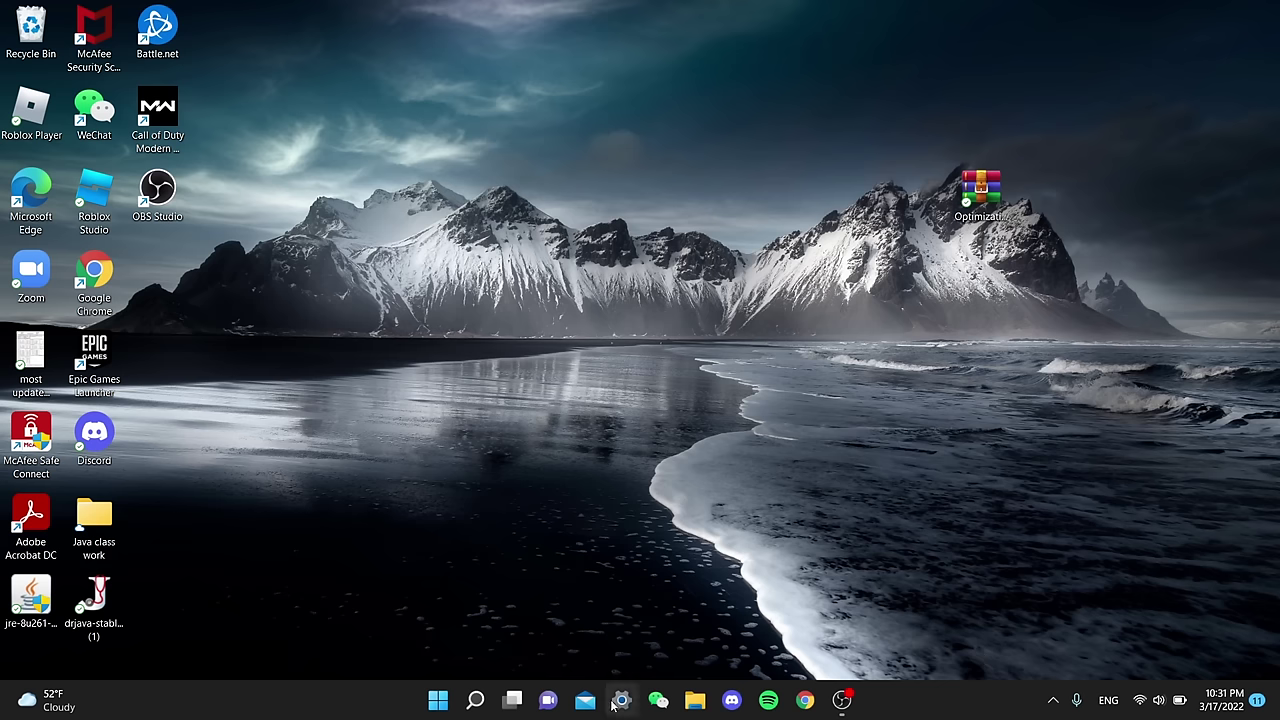
- Search Windows for the power options
click(477, 700)
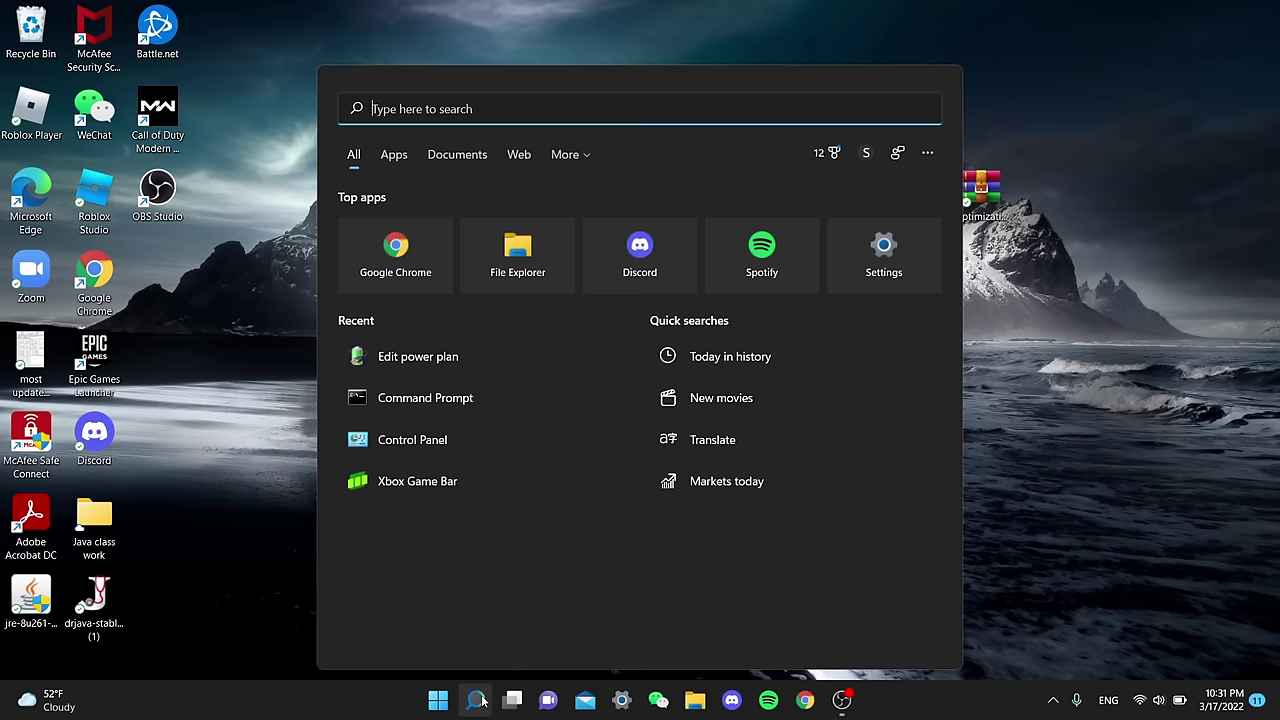
text(powe)
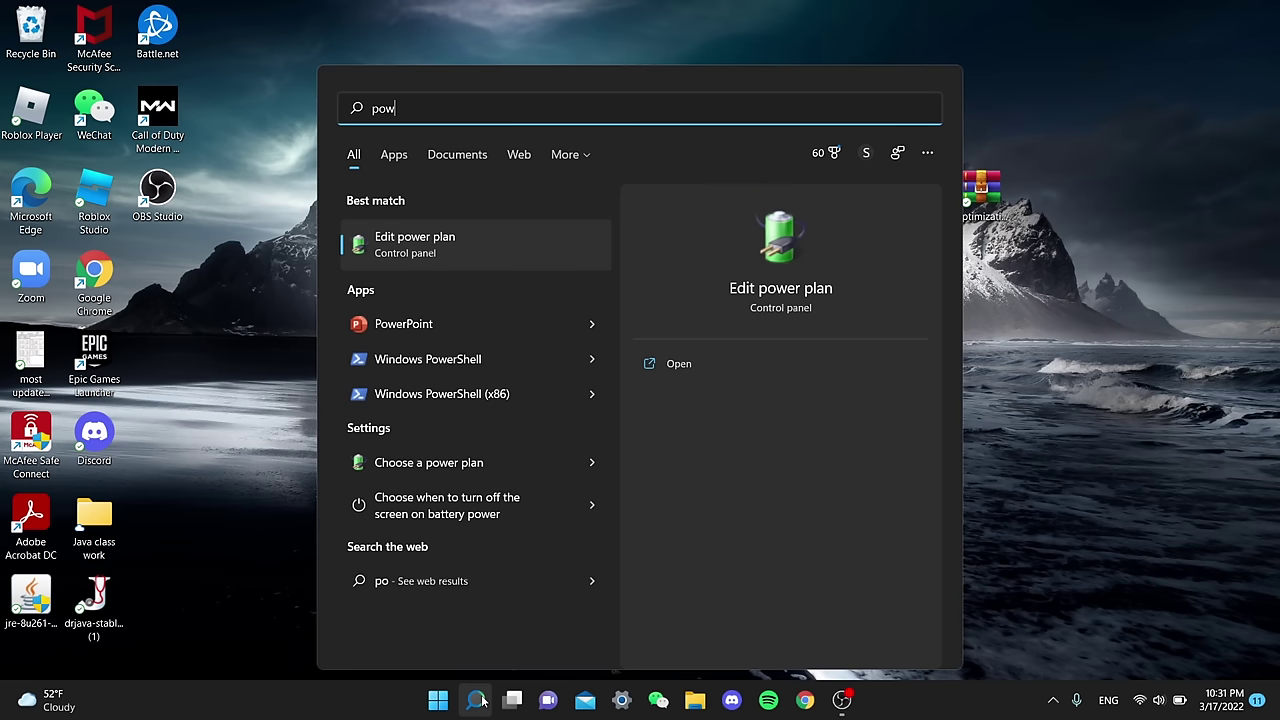
text(r o)
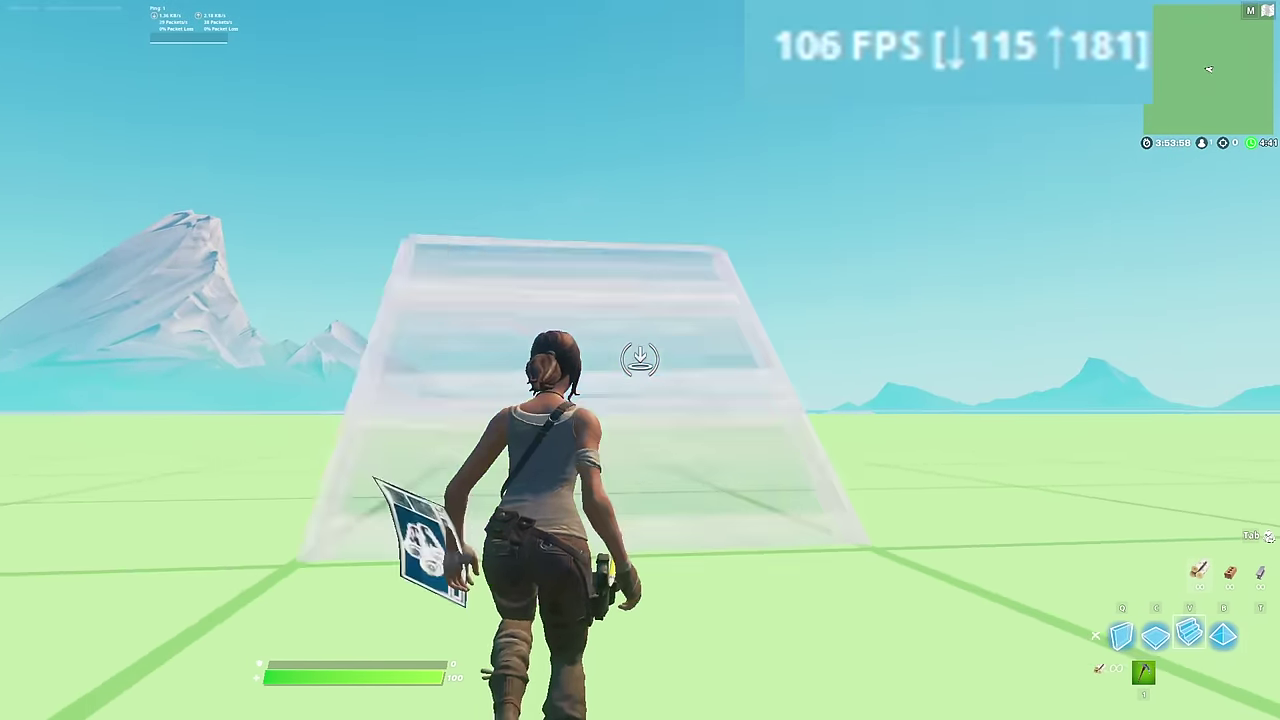
key(v)
click(640, 360)
key(c)
click(640, 360)
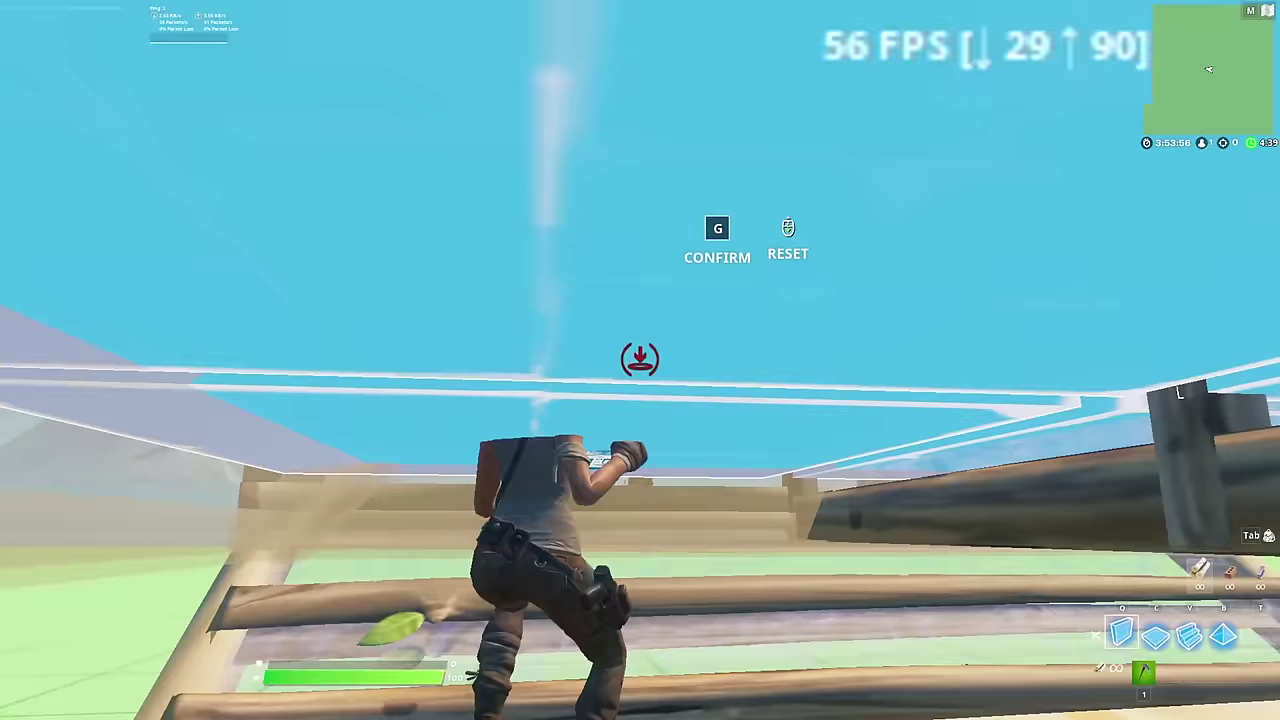